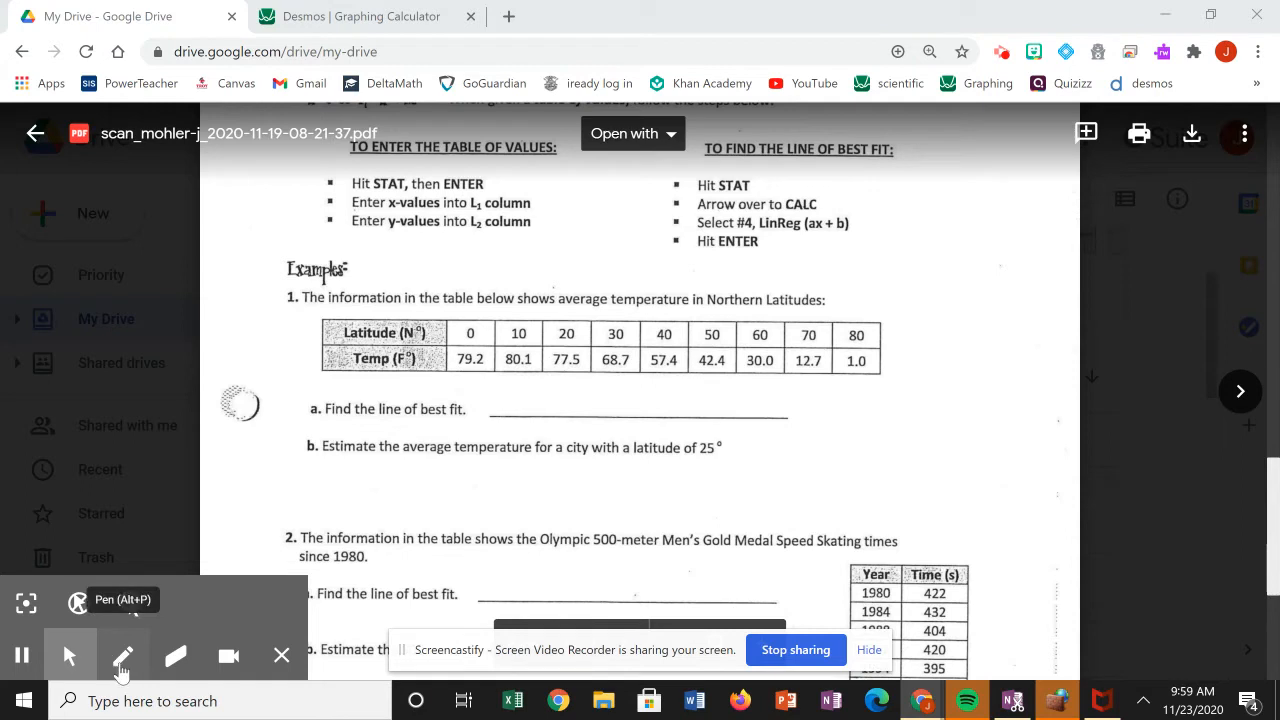
Draw a red curly brace beside the worksheet's "To enter the table of values" instructions
click(121, 661)
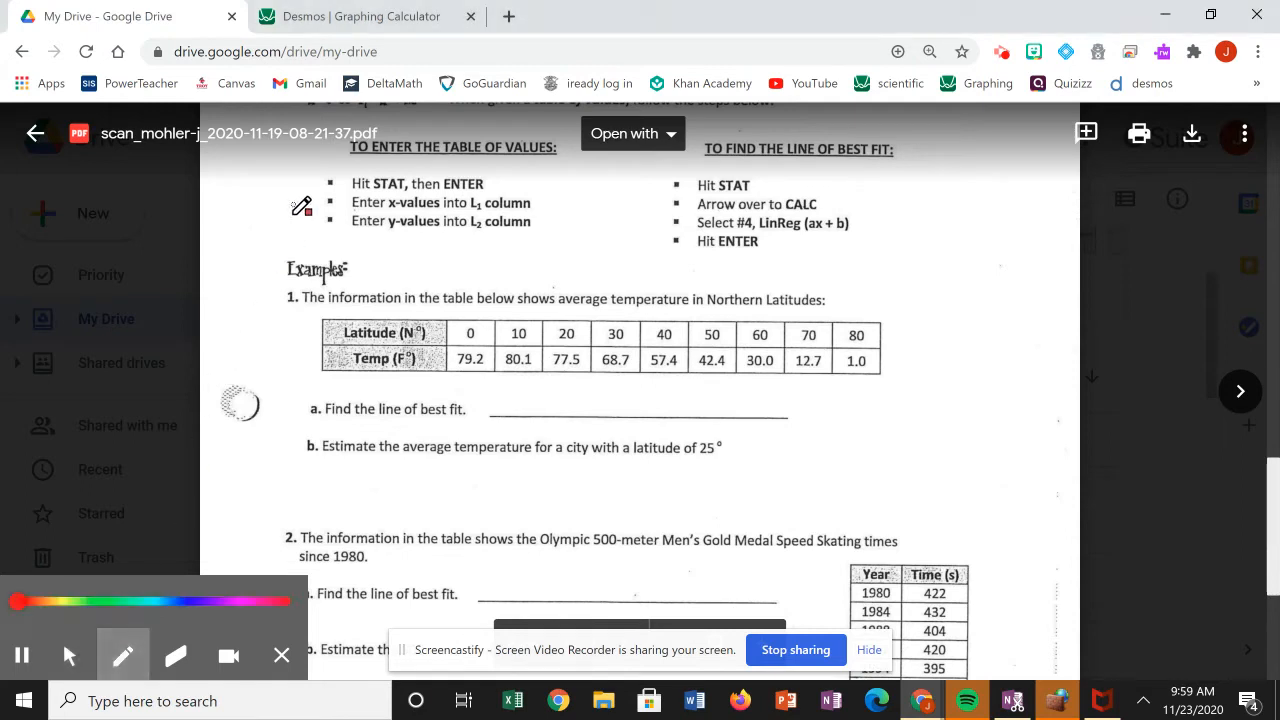
mouse_move(300, 147)
mouse_down()
mouse_move(287, 184)
mouse_move(306, 216)
mouse_up()
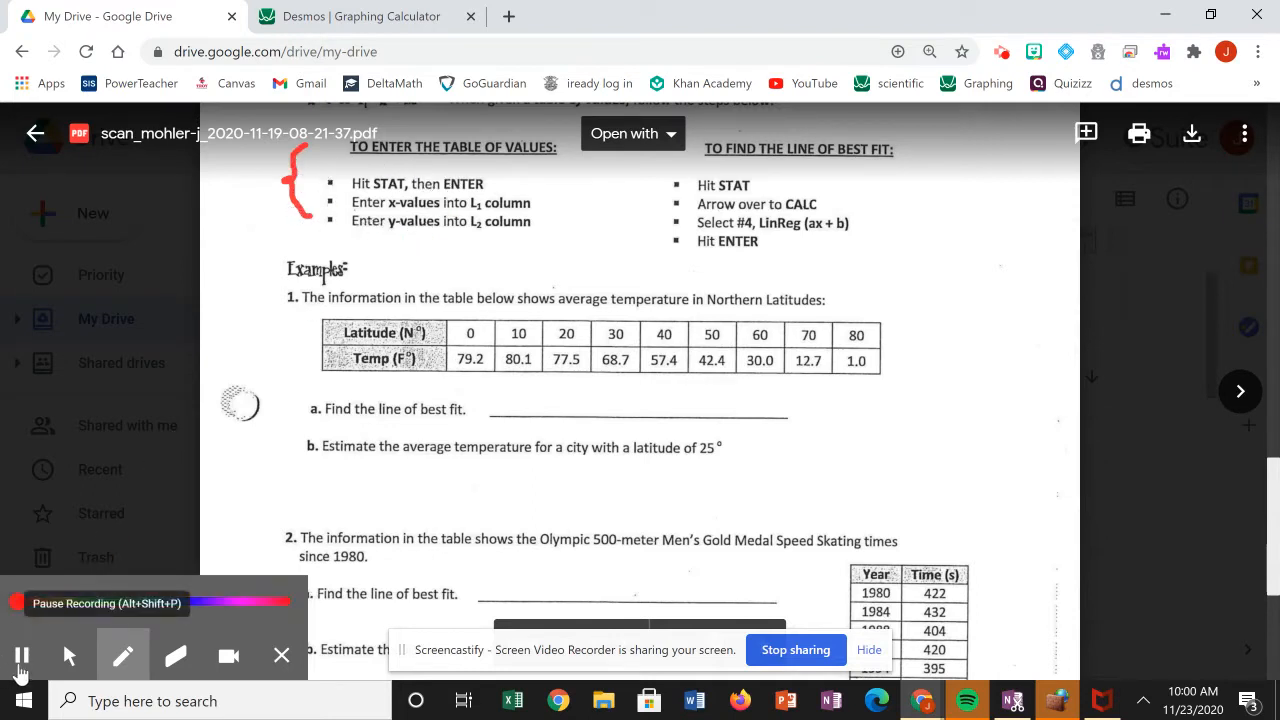
click(68, 658)
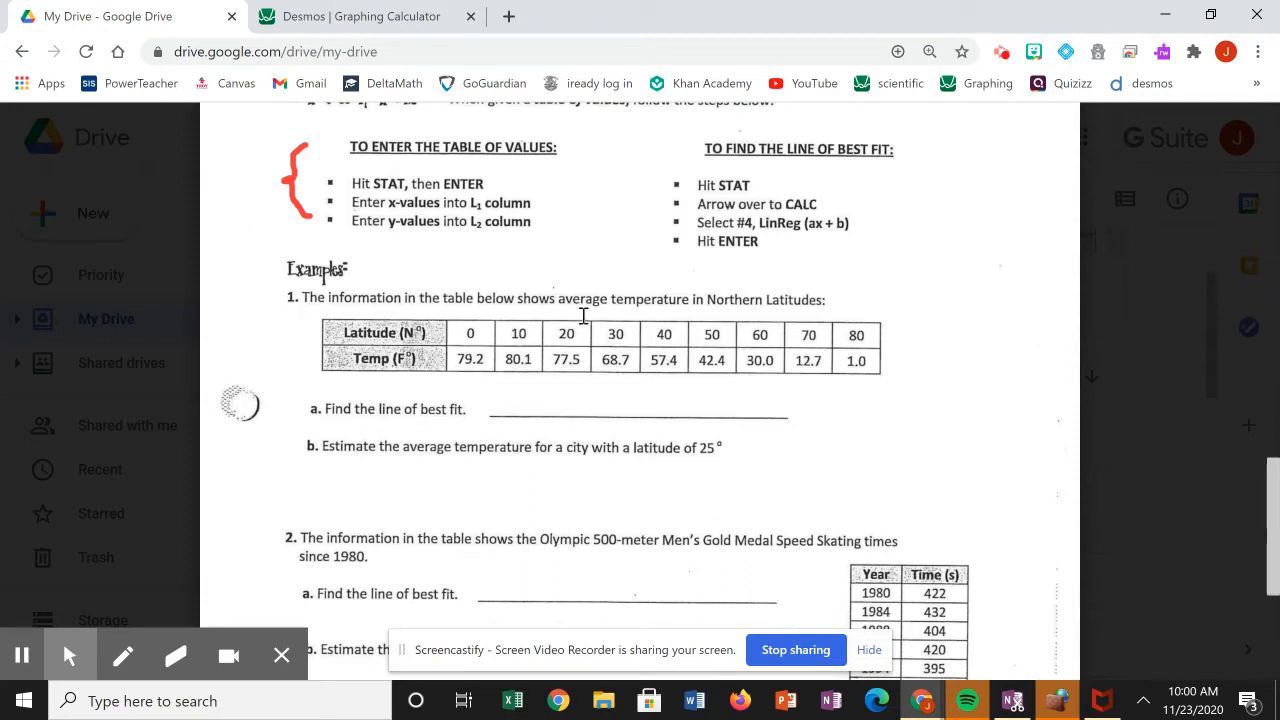
Switch to the Desmos graphing calculator and add an empty table
click(425, 12)
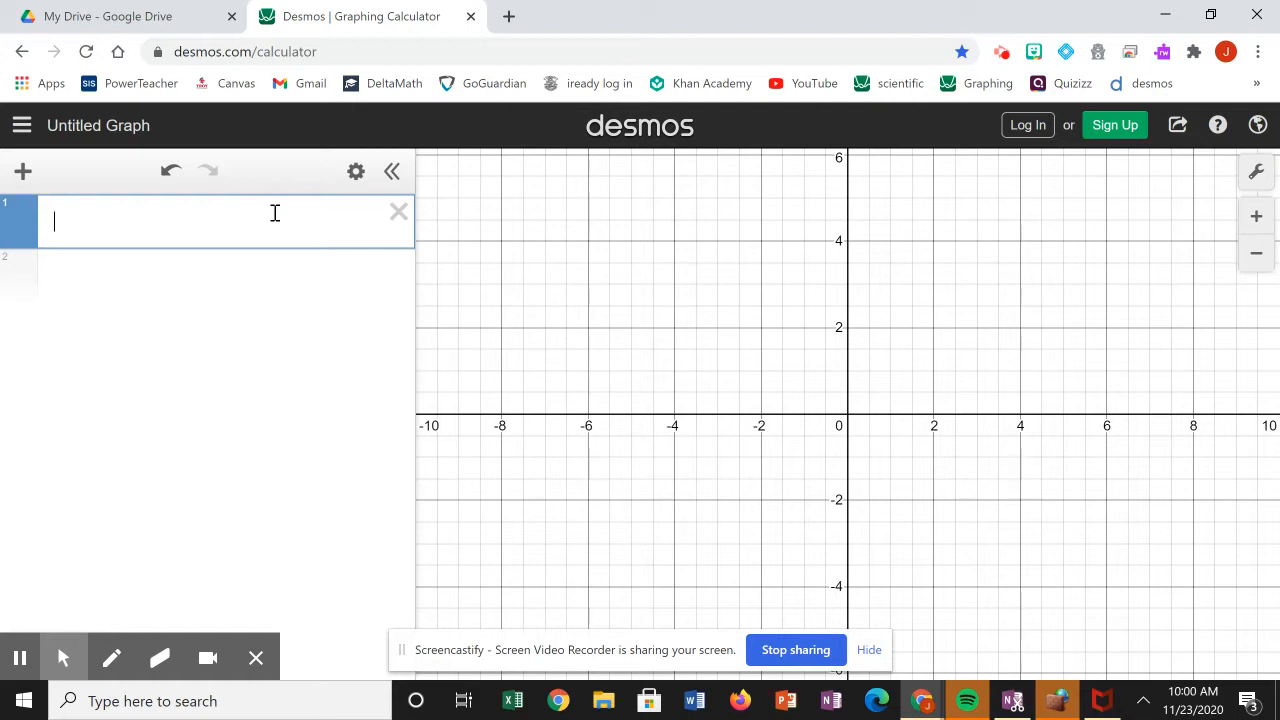
click(23, 173)
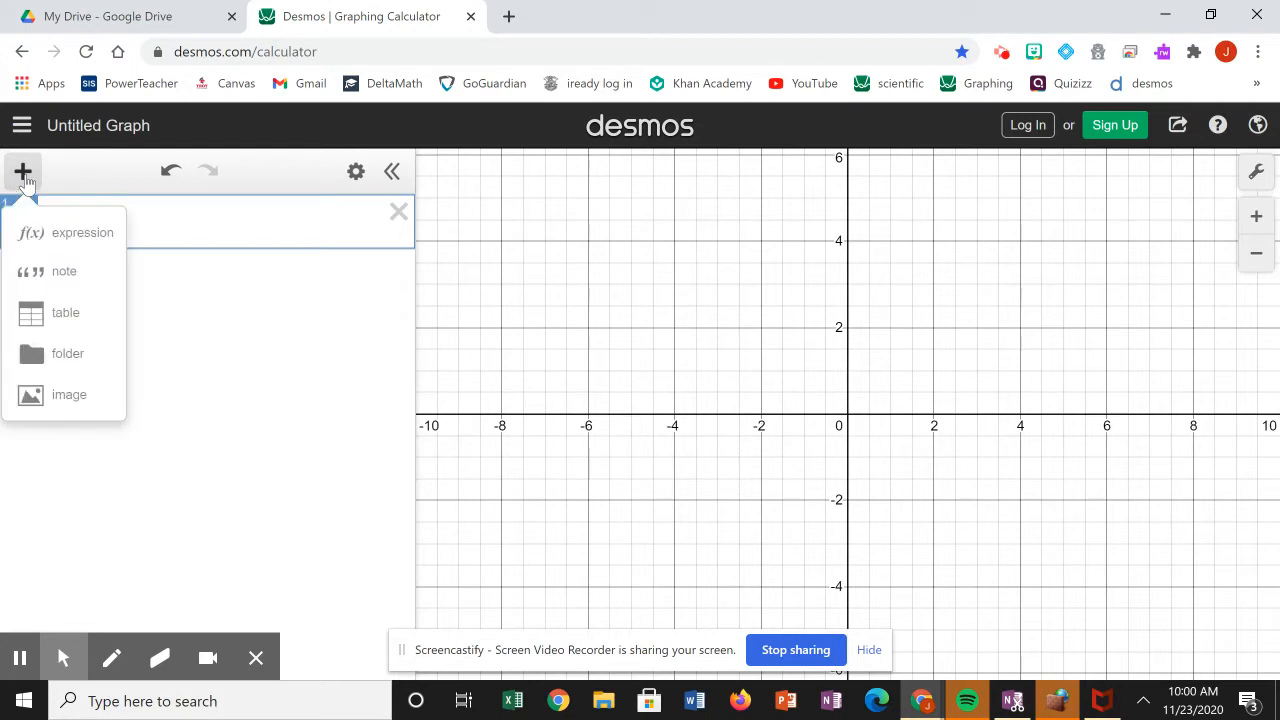
click(57, 316)
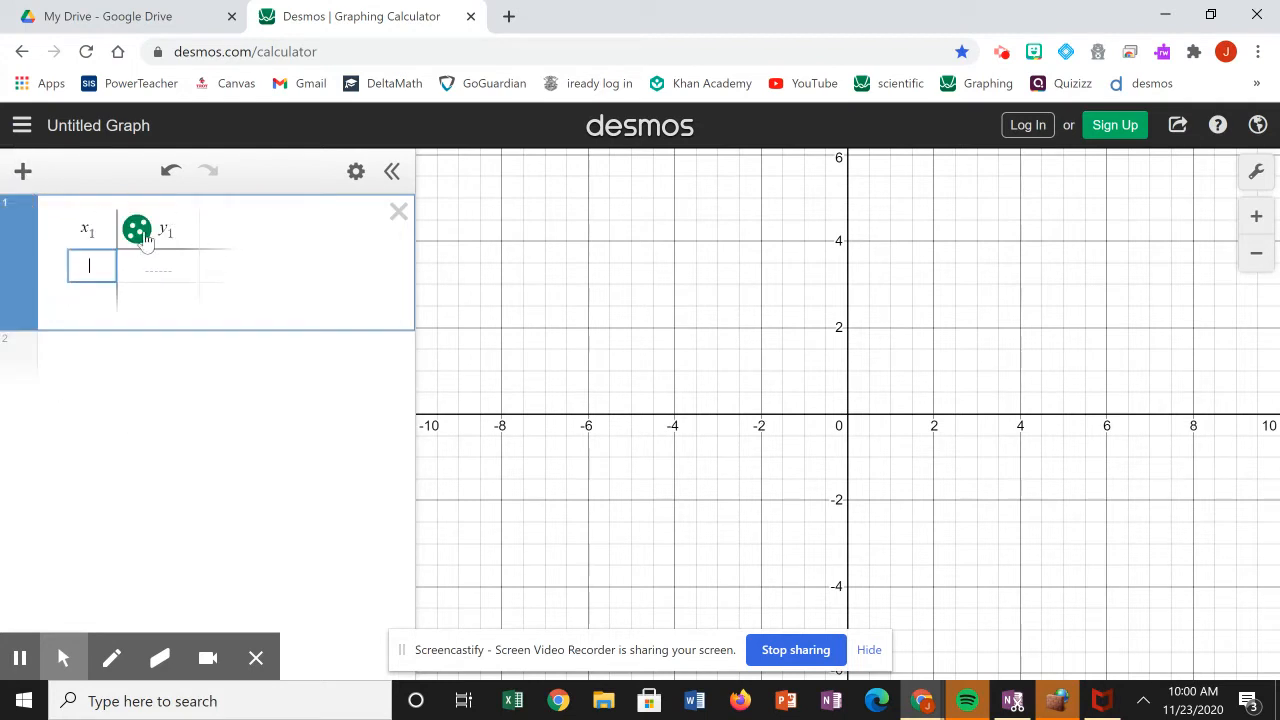
Fill the table's x1 column with the worksheet latitudes 0, 10, 20, 30, 40, 50, 60, 70 and 80
click(158, 12)
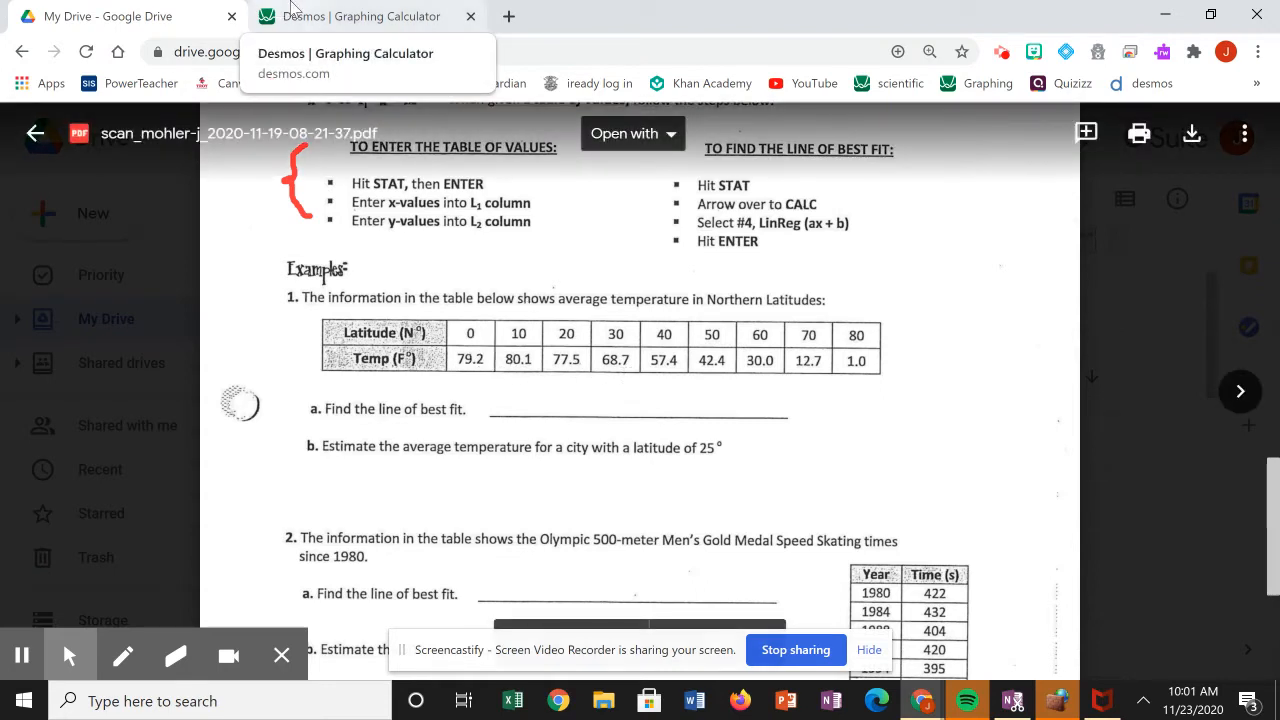
click(291, 10)
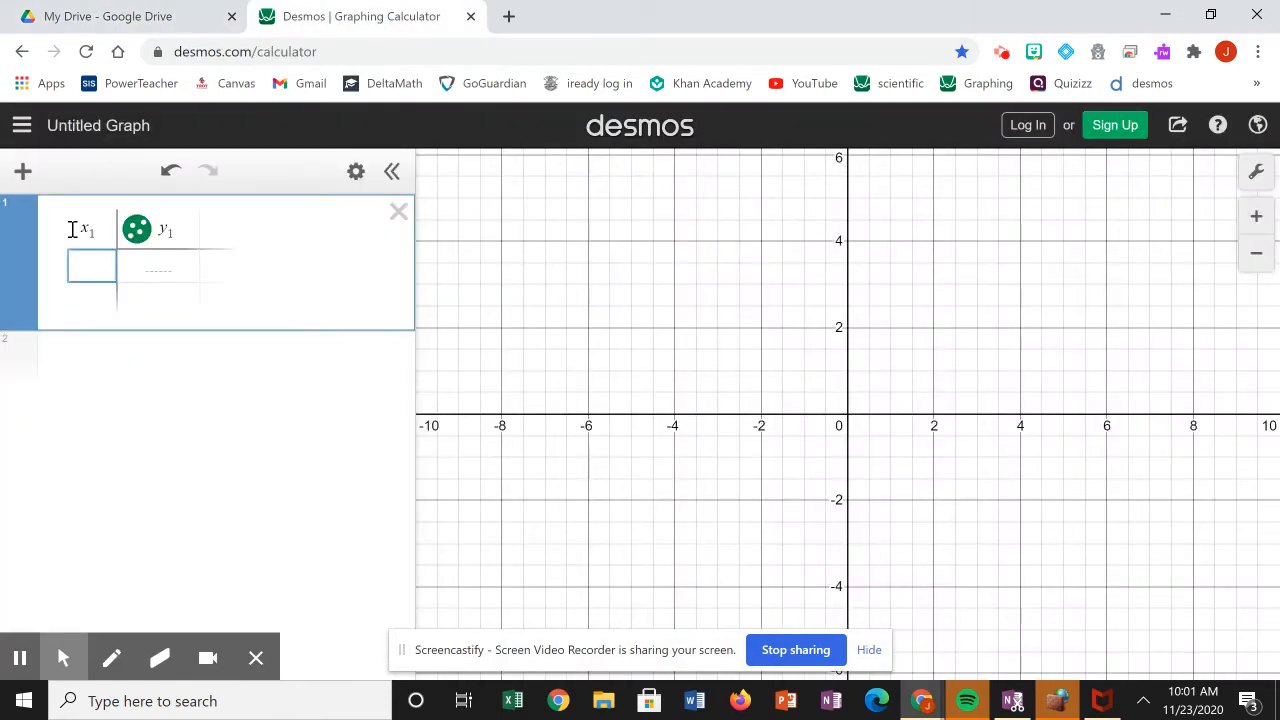
text(0)
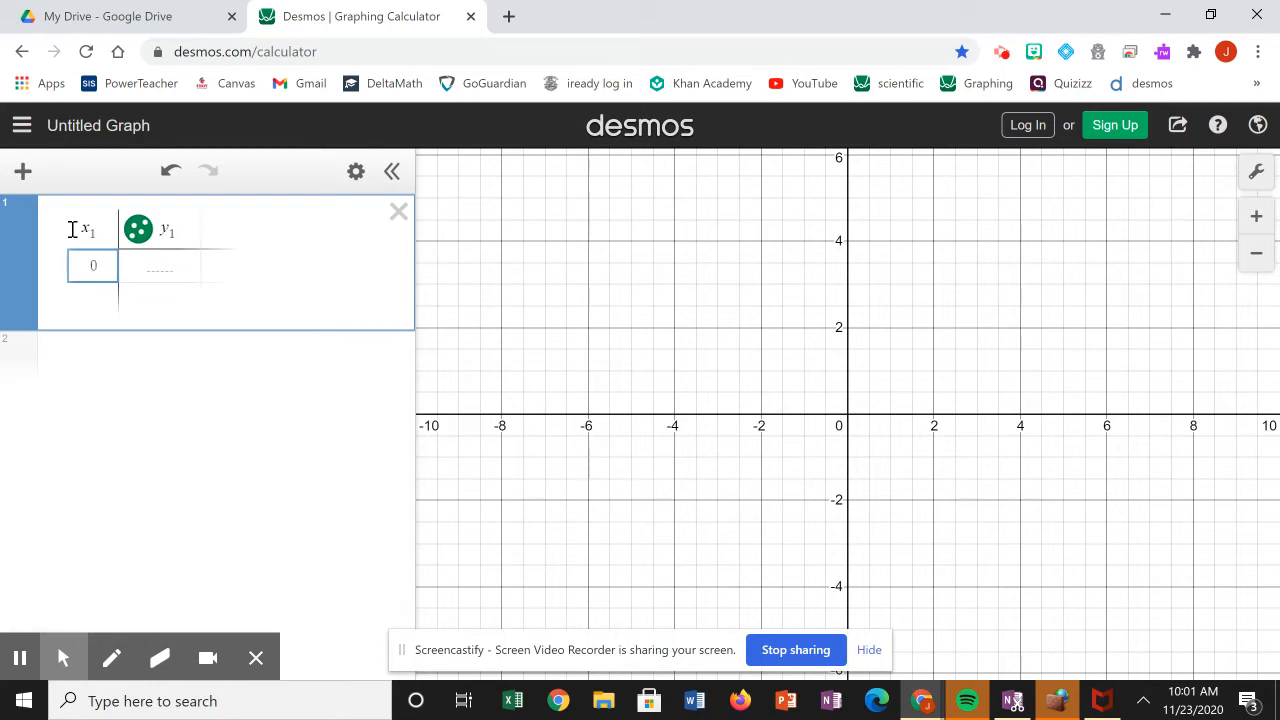
key(Return)
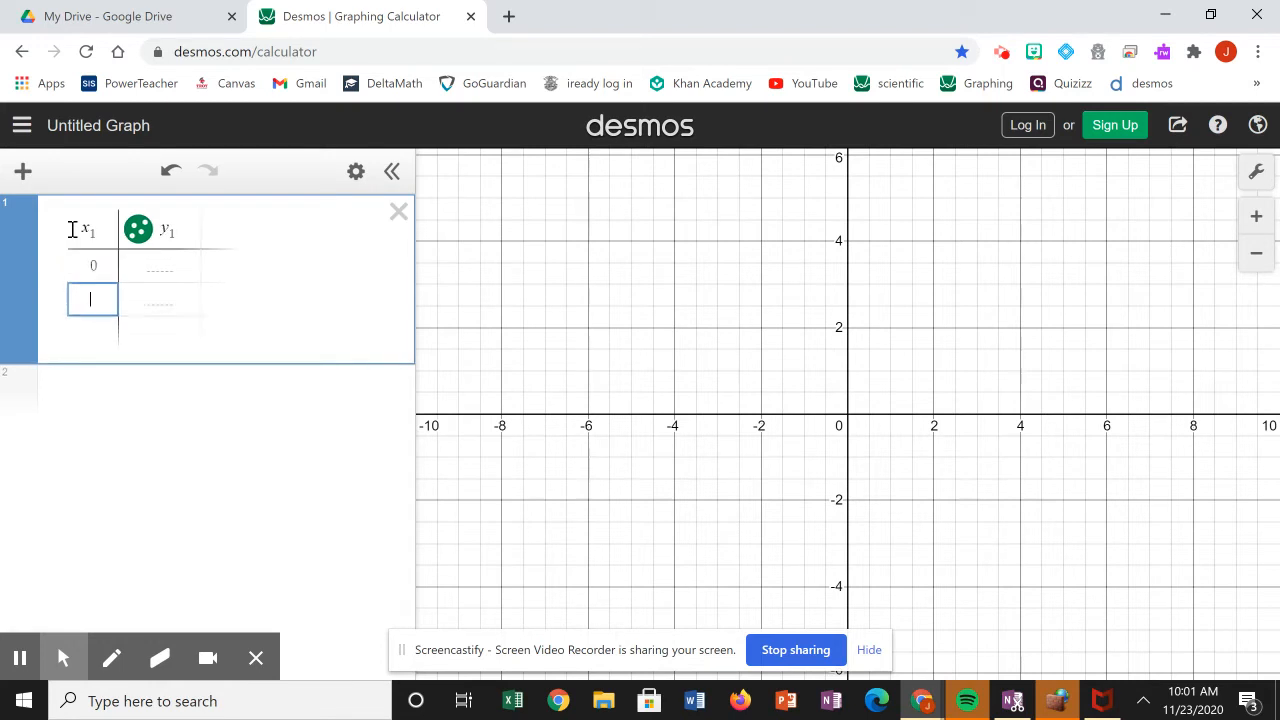
text(10)
key(Return)
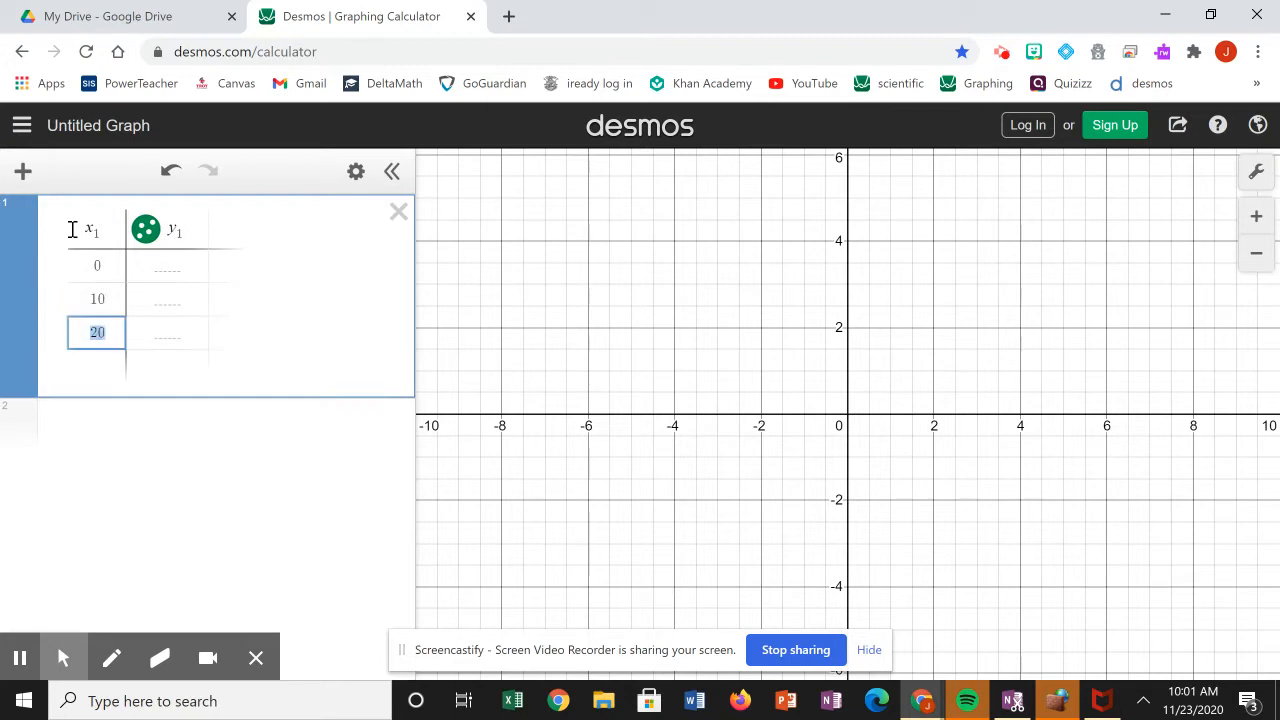
text(20)
key(Return)
text(30)
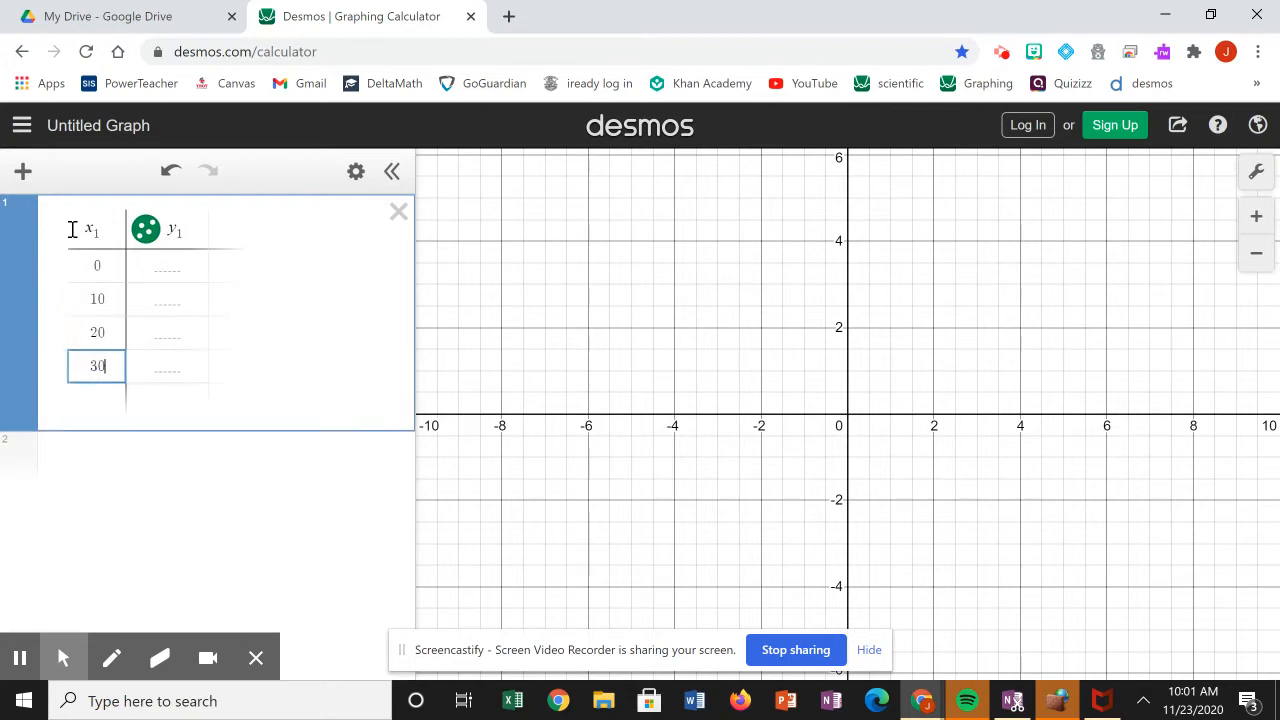
key(Return)
text(40)
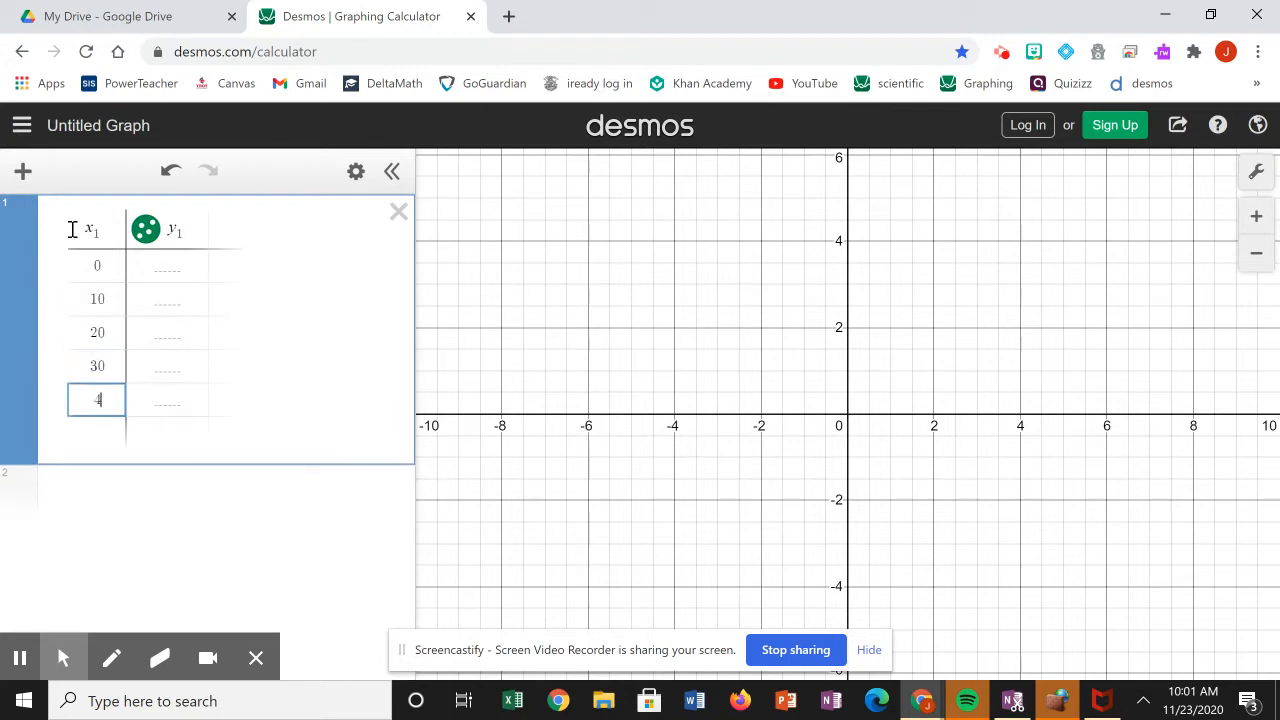
key(Return)
key(Return)
key(Return)
key(Return)
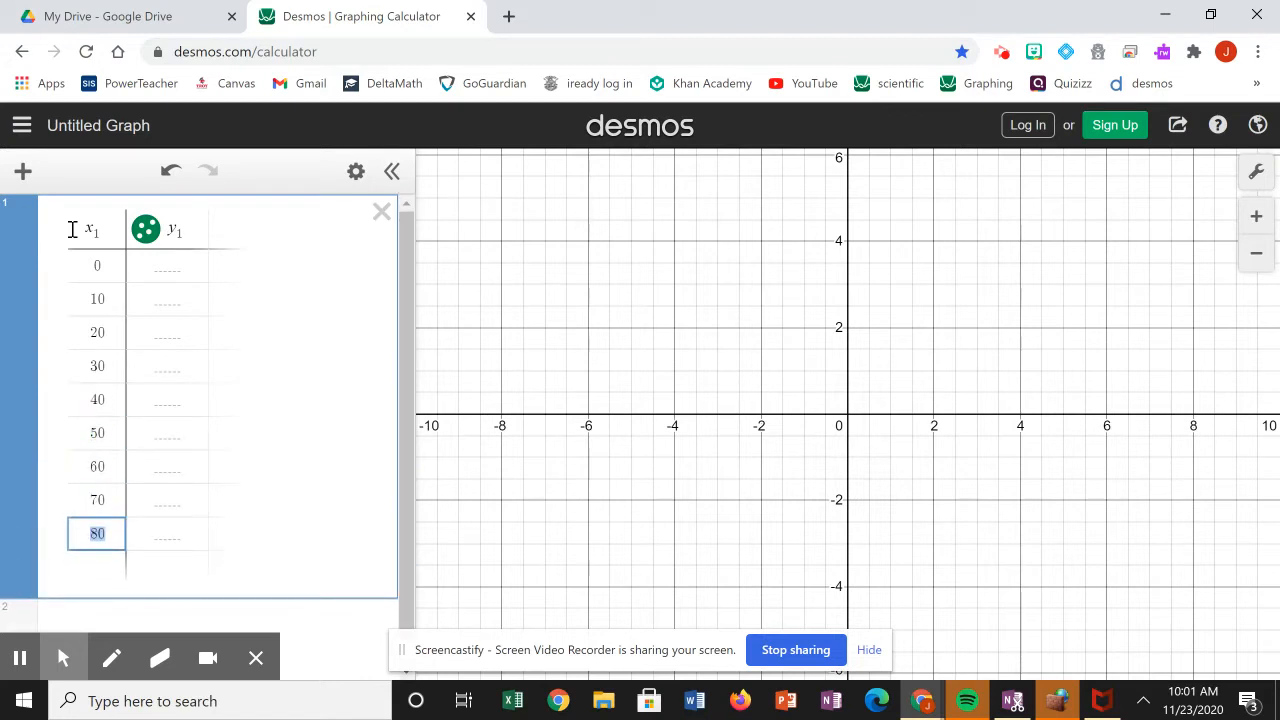
Enter 79.2 as the y1 value for x = 0
click(172, 265)
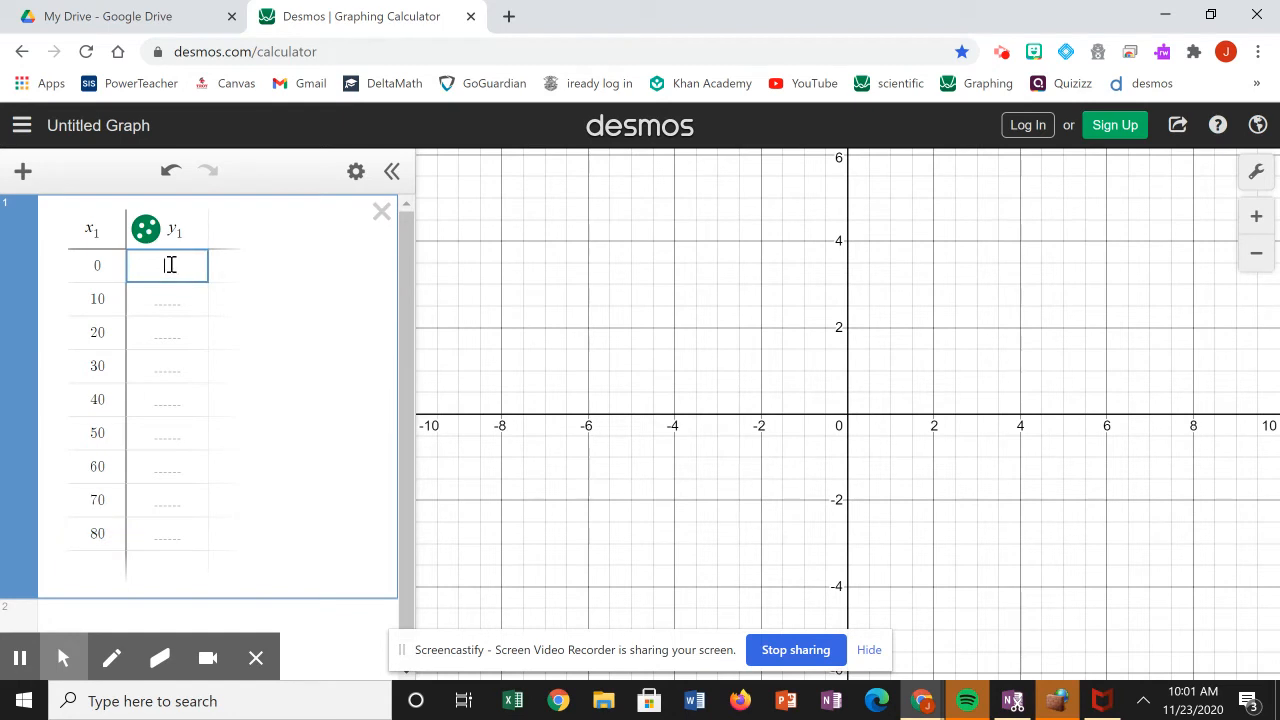
text(0)
text(79.2)
text(80.1)
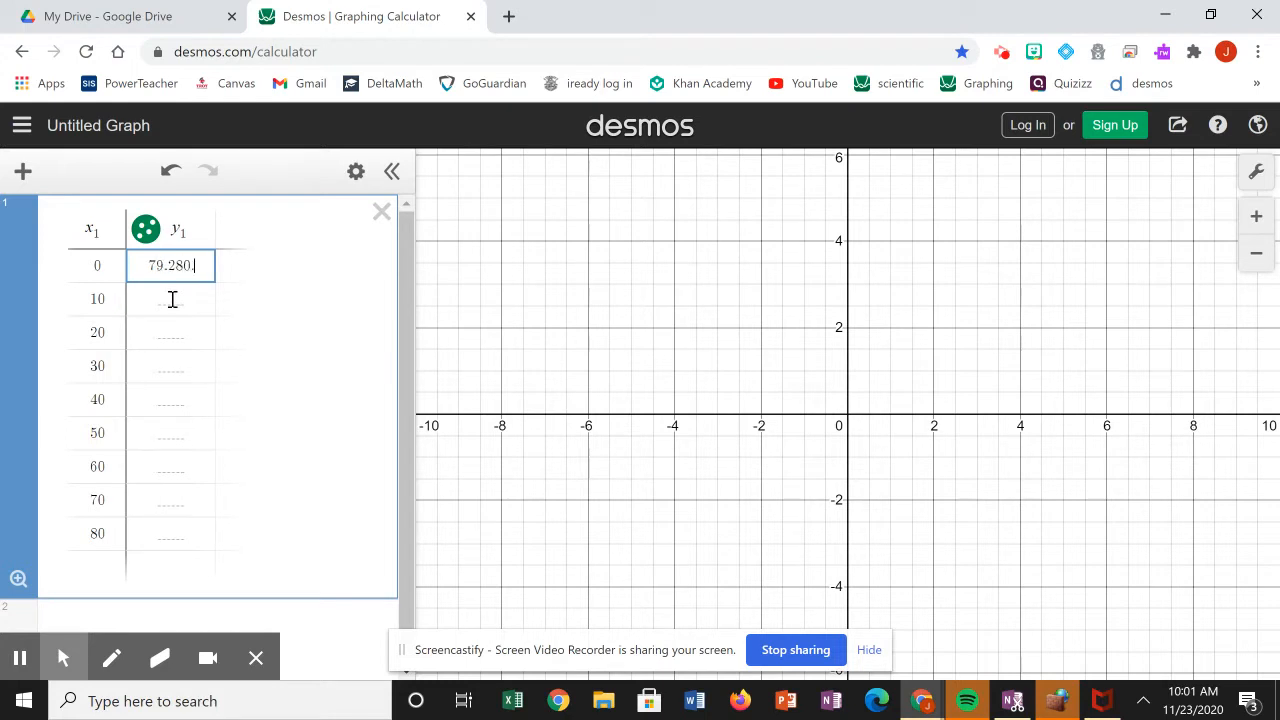
key(BackSpace)
key(BackSpace)
key(BackSpace)
key(BackSpace)
Enter the y1 values 80.1, 77.5 and 68.7 for x = 10, 20 and 30
click(172, 299)
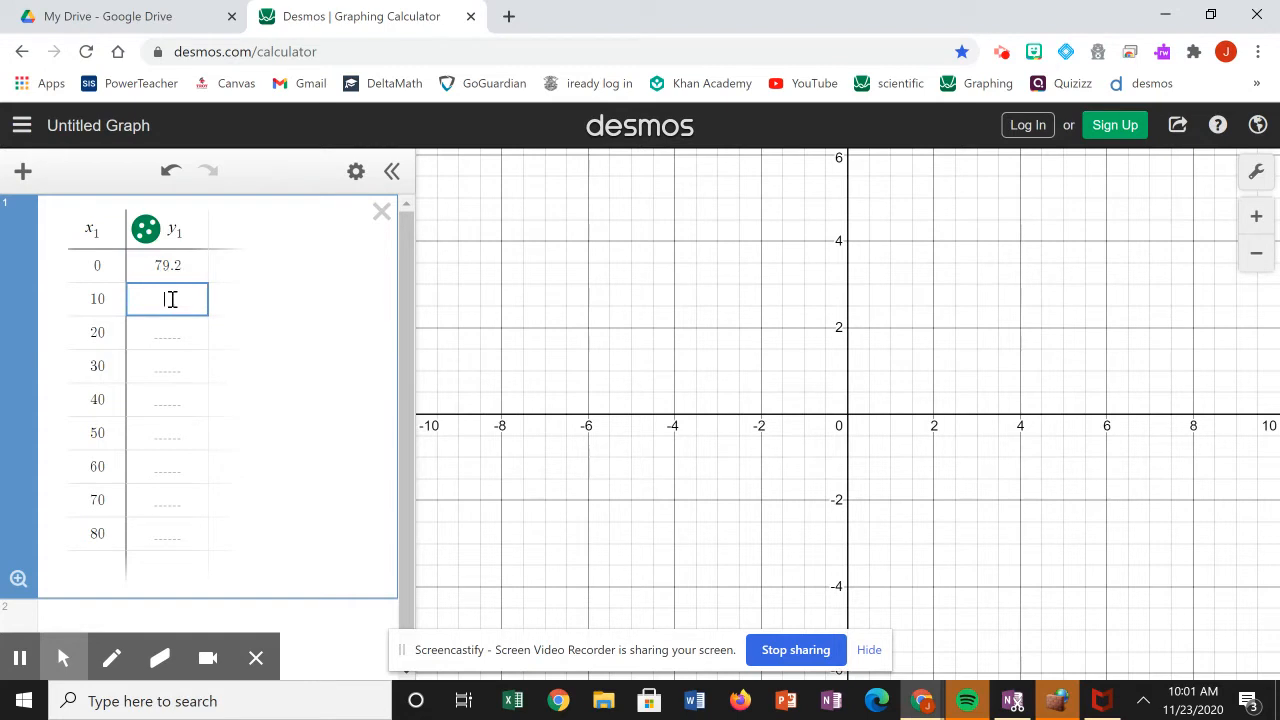
text(80.1)
key(Return)
text(77.5)
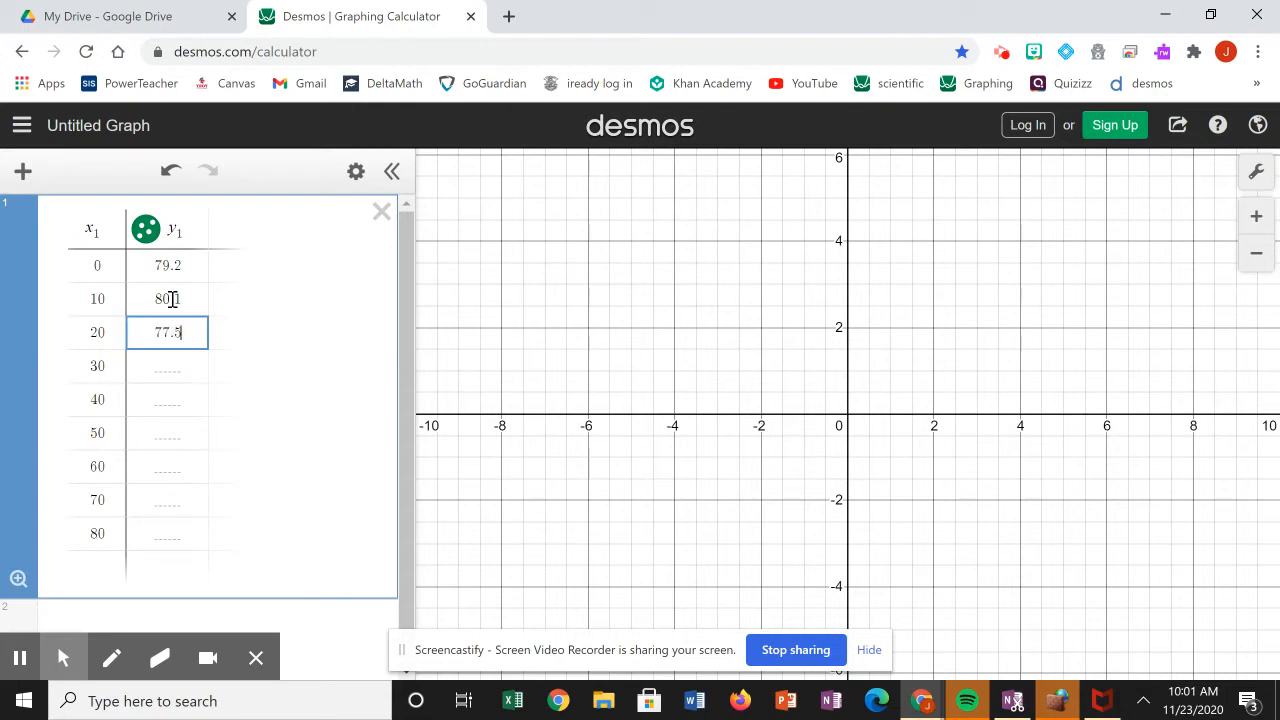
key(Return)
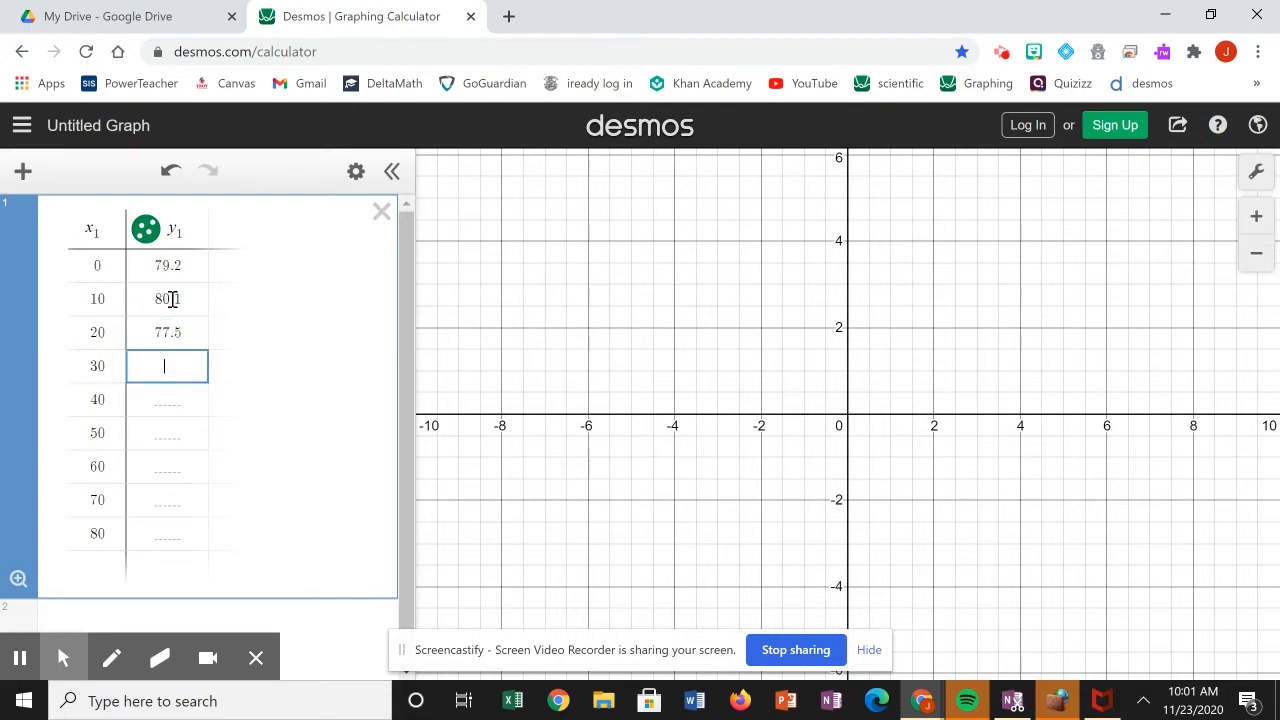
text(68.7)
key(Return)
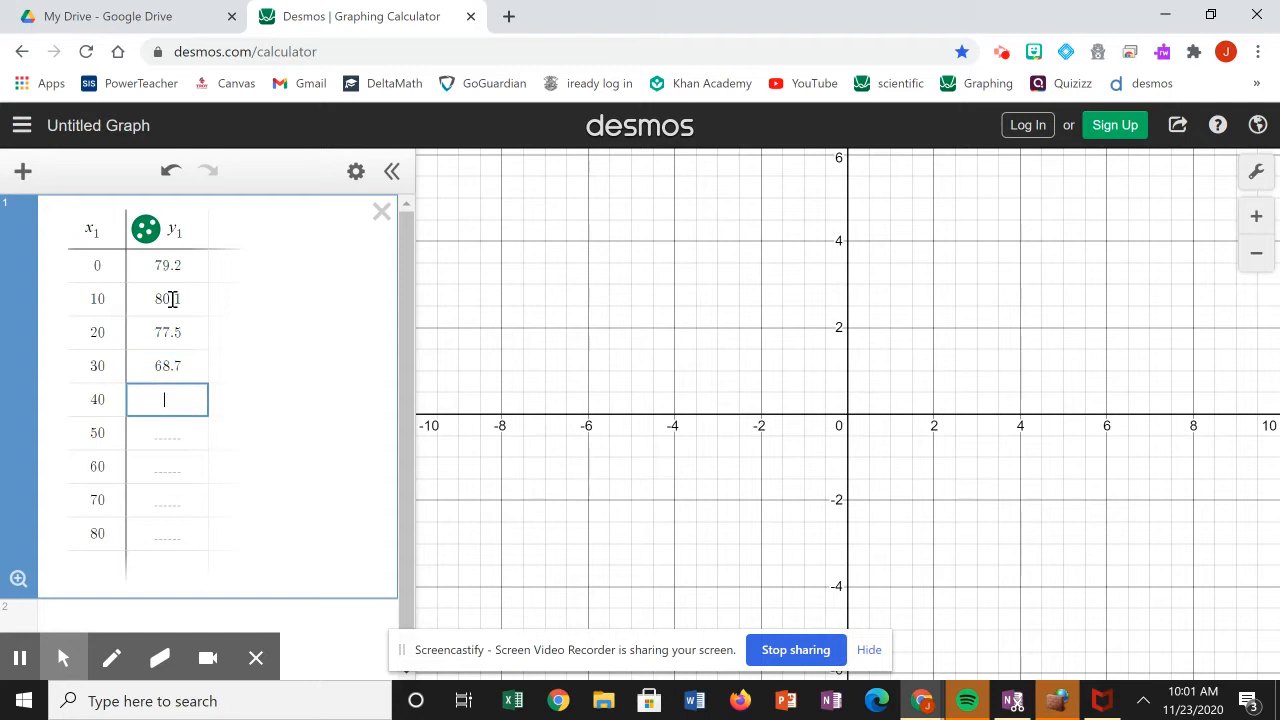
Enter the y1 values 57.4, 42.2, 30, 12.7 and 1 for x = 40 through 80
text(57.4)
key(Return)
text(42.2)
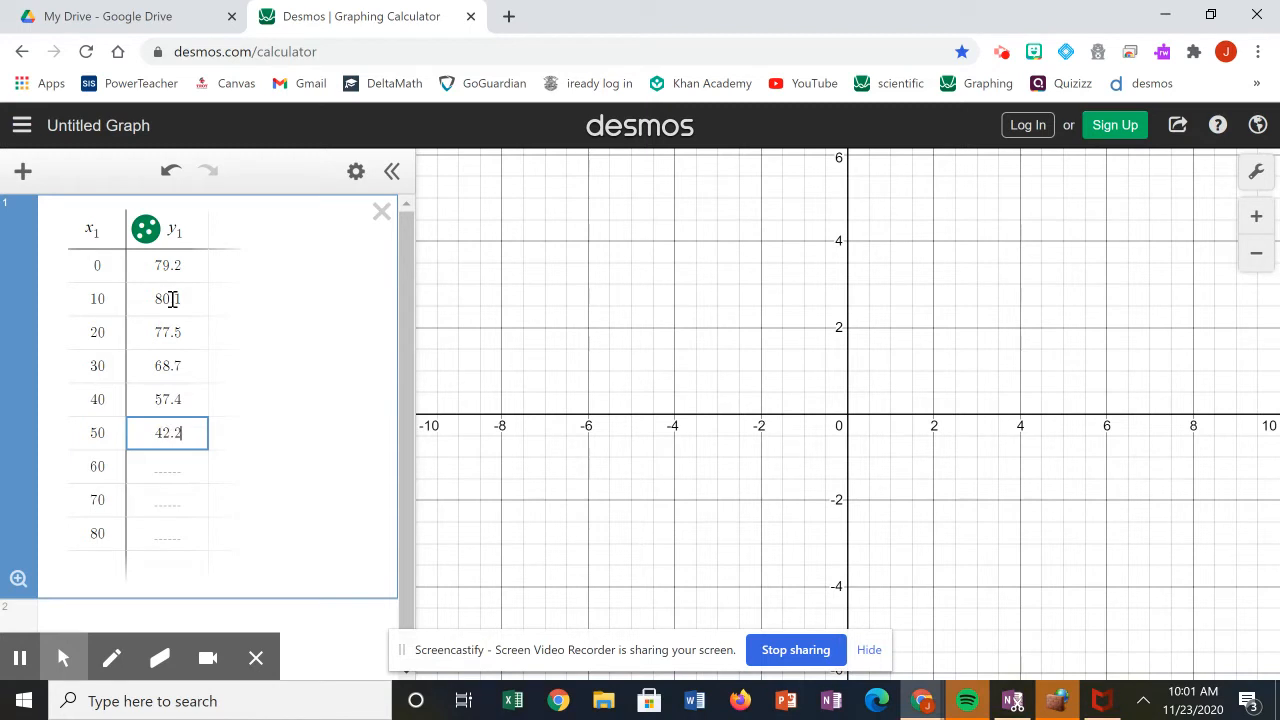
key(Return)
text(30)
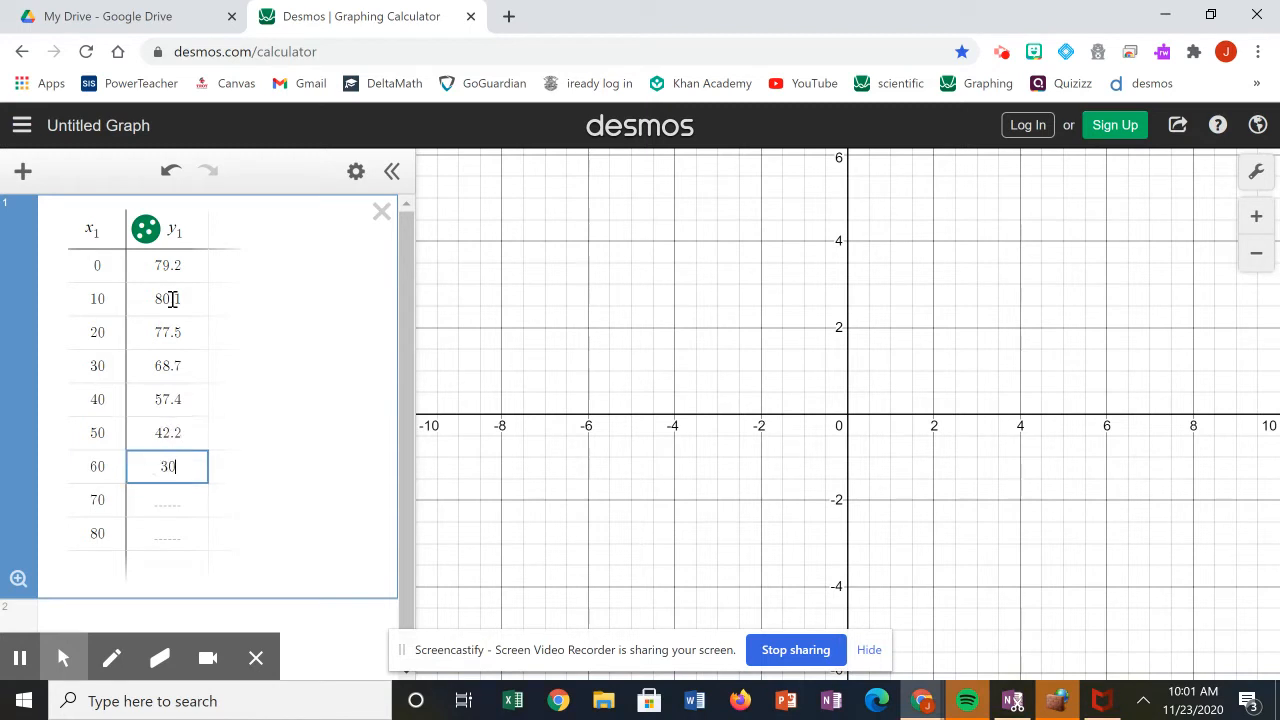
key(Return)
text(12.7)
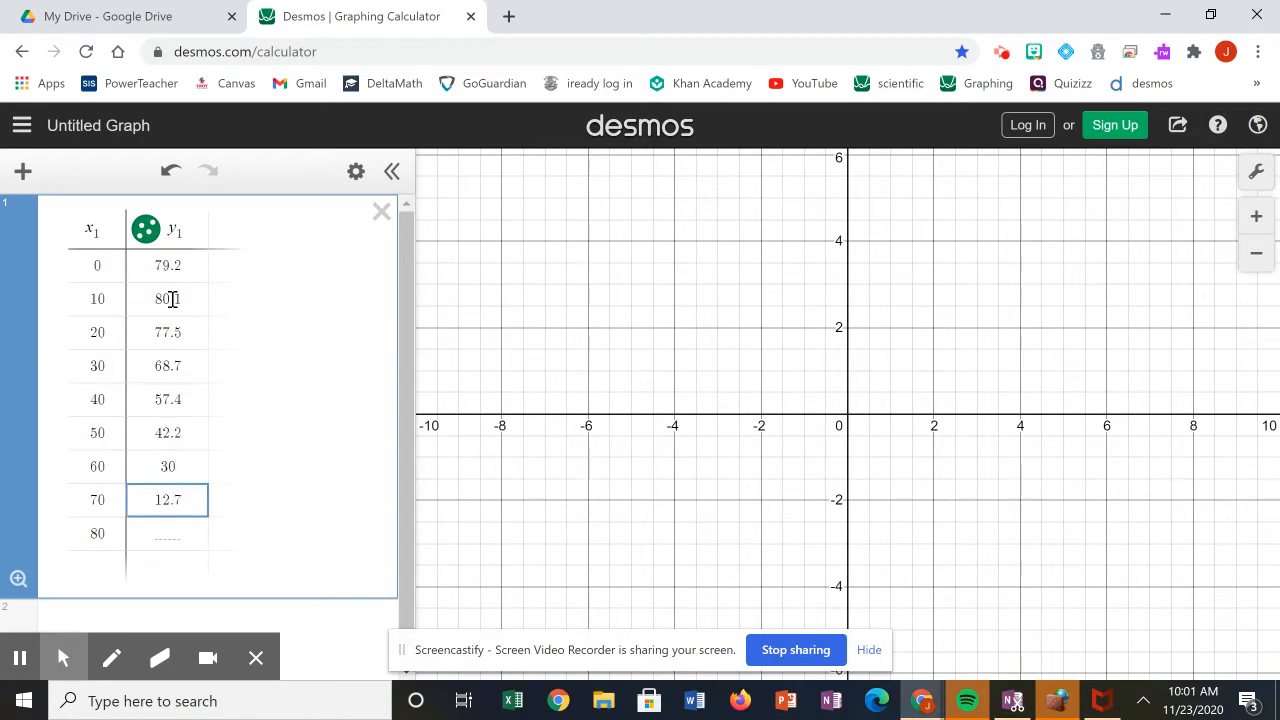
key(Return)
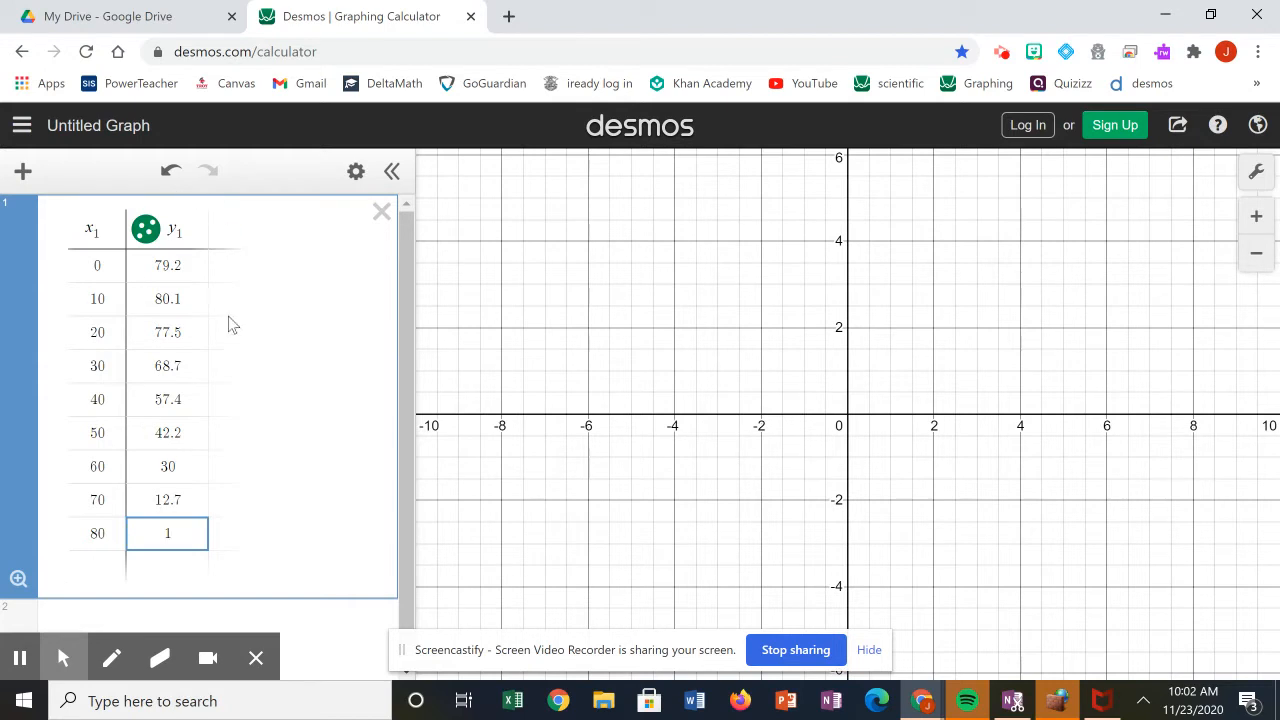
click(291, 423)
Zoom out and shift the graph until all the plotted table points fit in the first quadrant view
click(1256, 253)
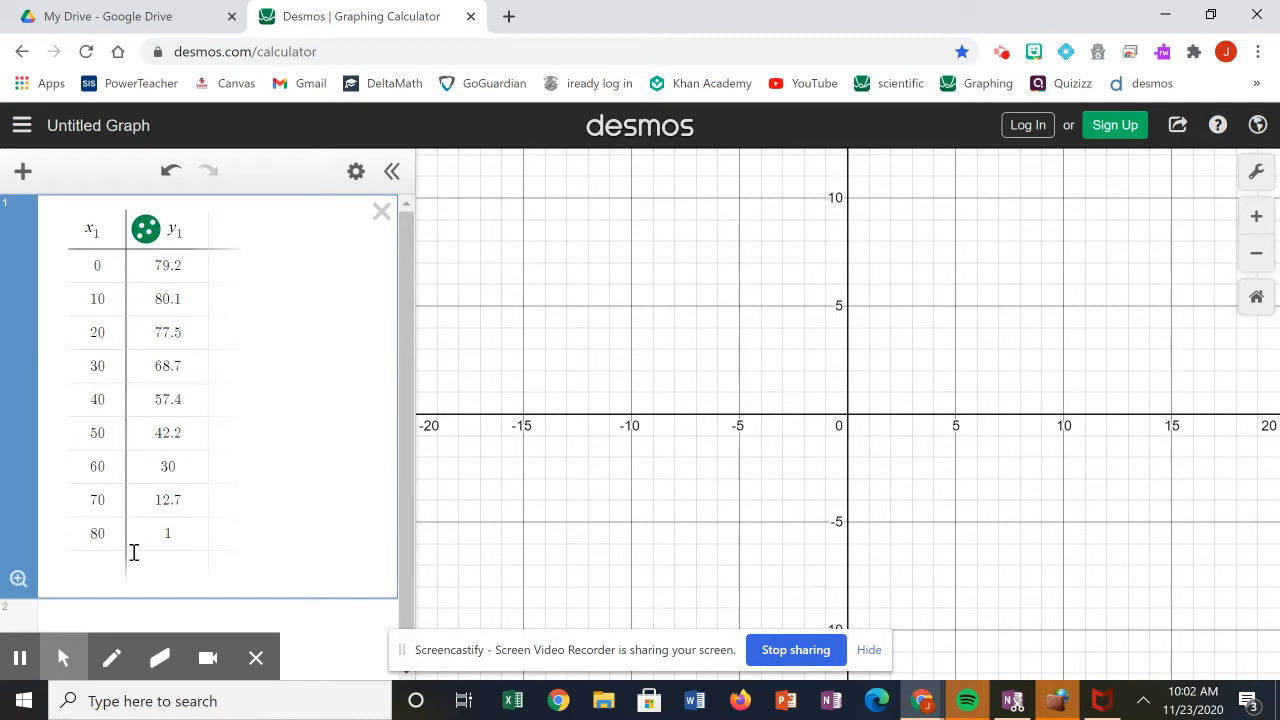
drag(915, 418, 650, 568)
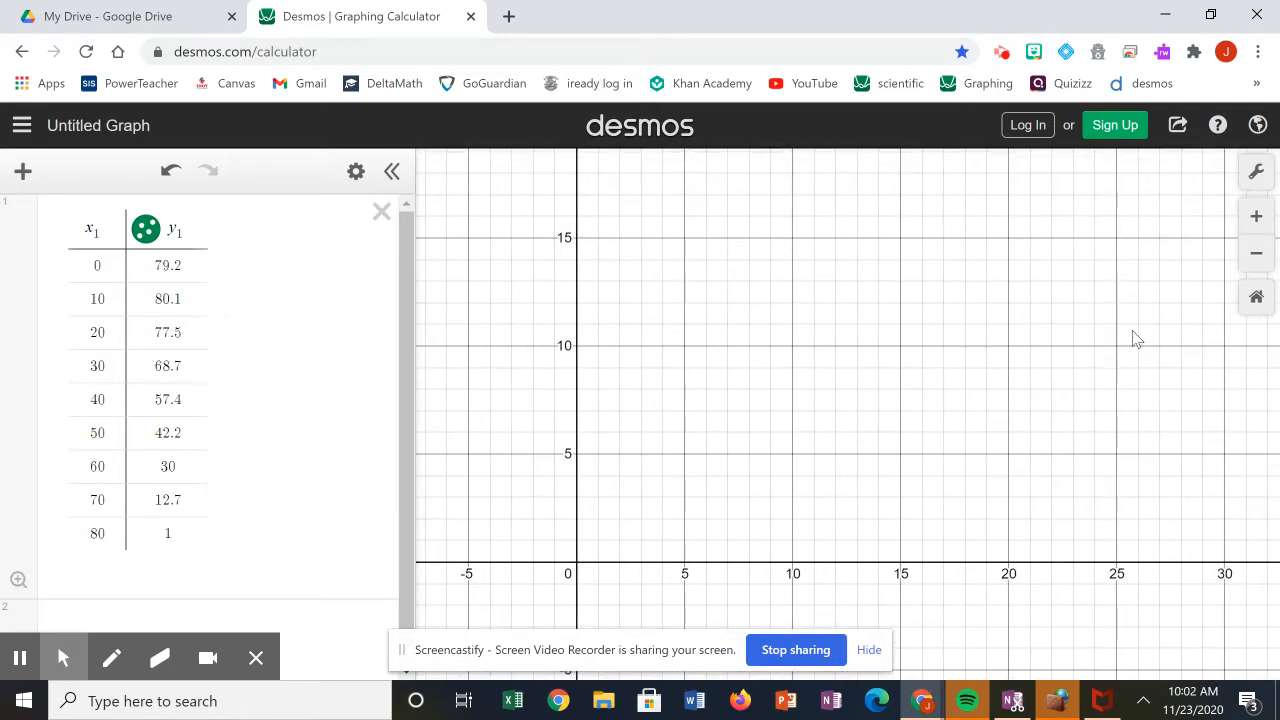
click(1260, 258)
click(1257, 254)
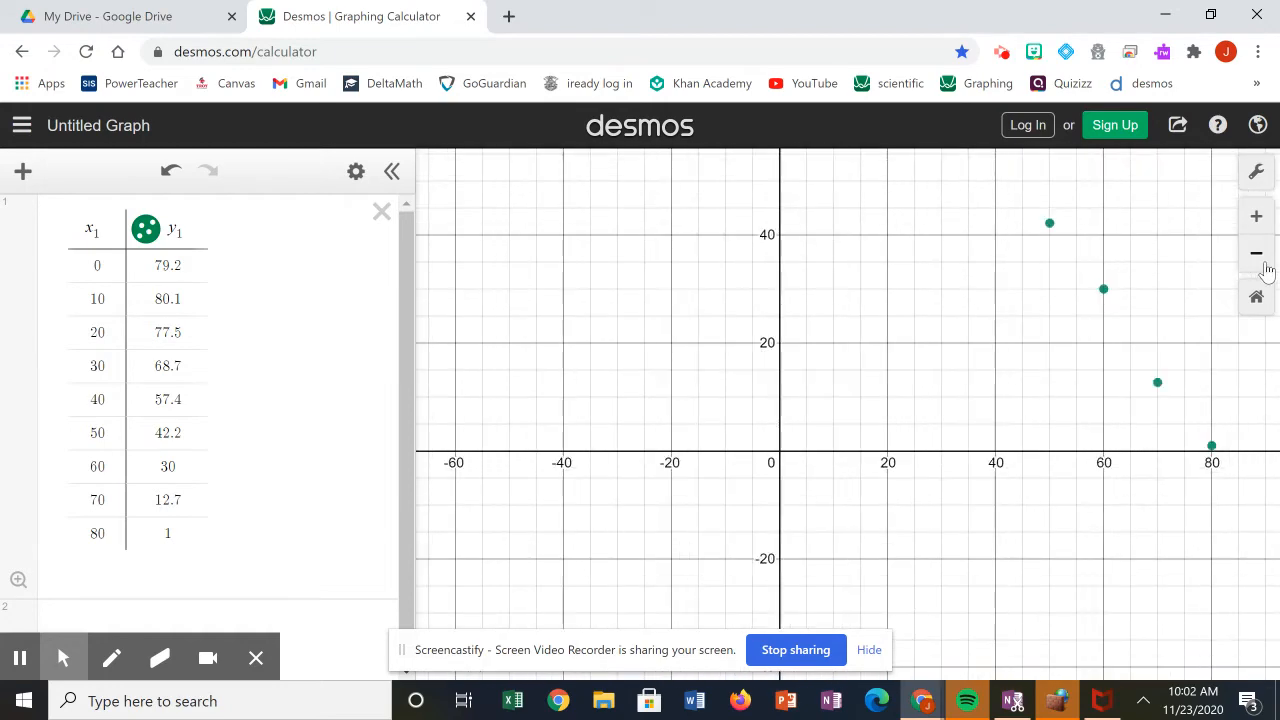
click(1257, 254)
drag(1107, 285, 959, 358)
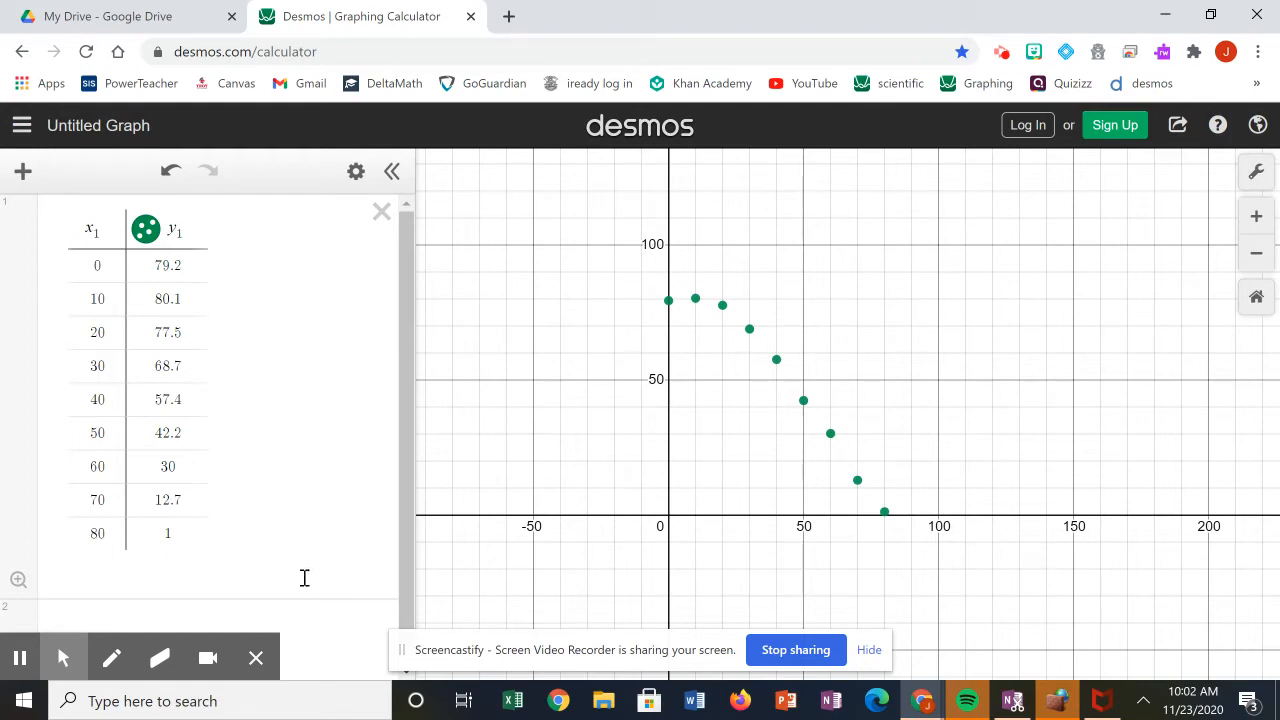
Enter the linear regression y1 ~ mx1 + b in the expression line below the table
click(50, 612)
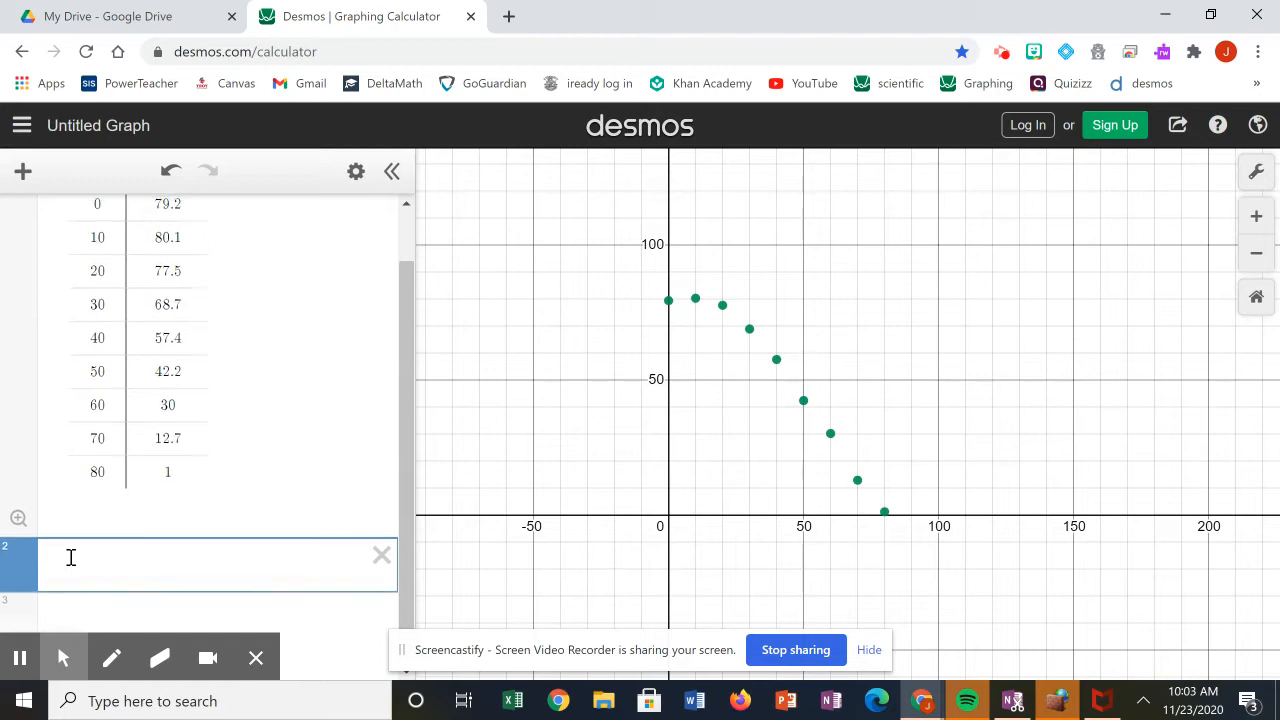
scroll(71, 557, up, 2)
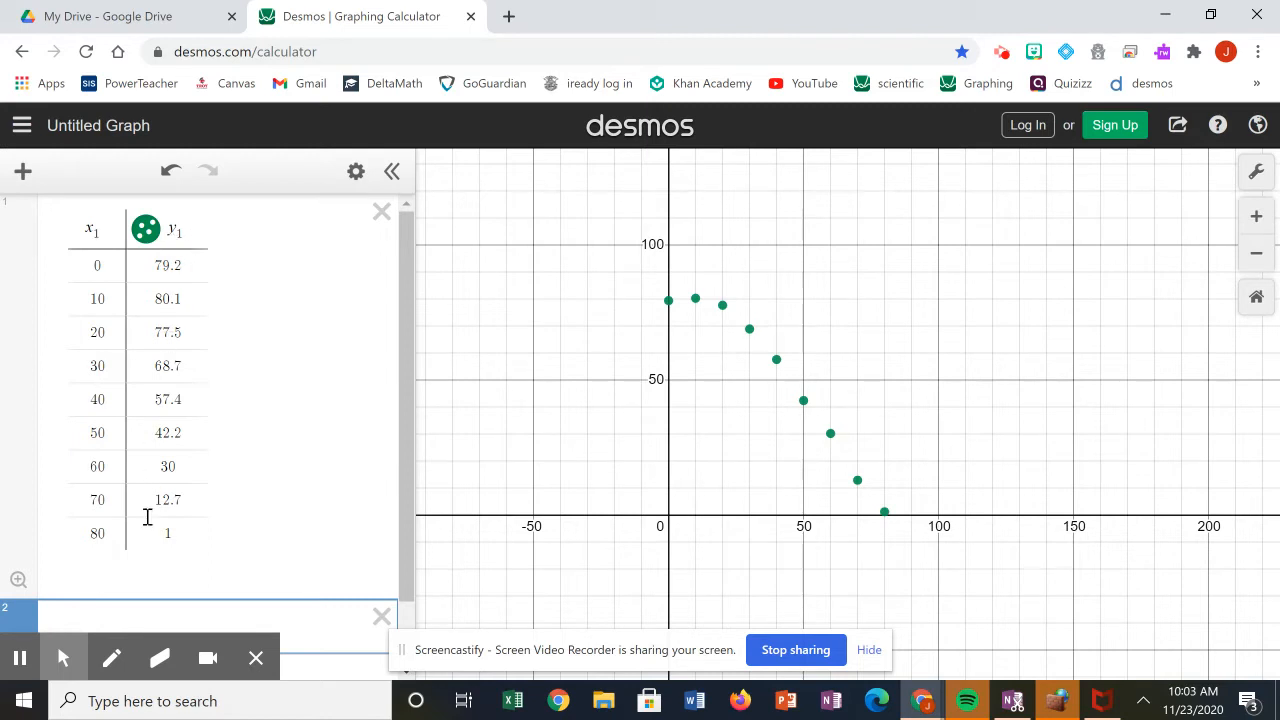
text(y)
text(1)
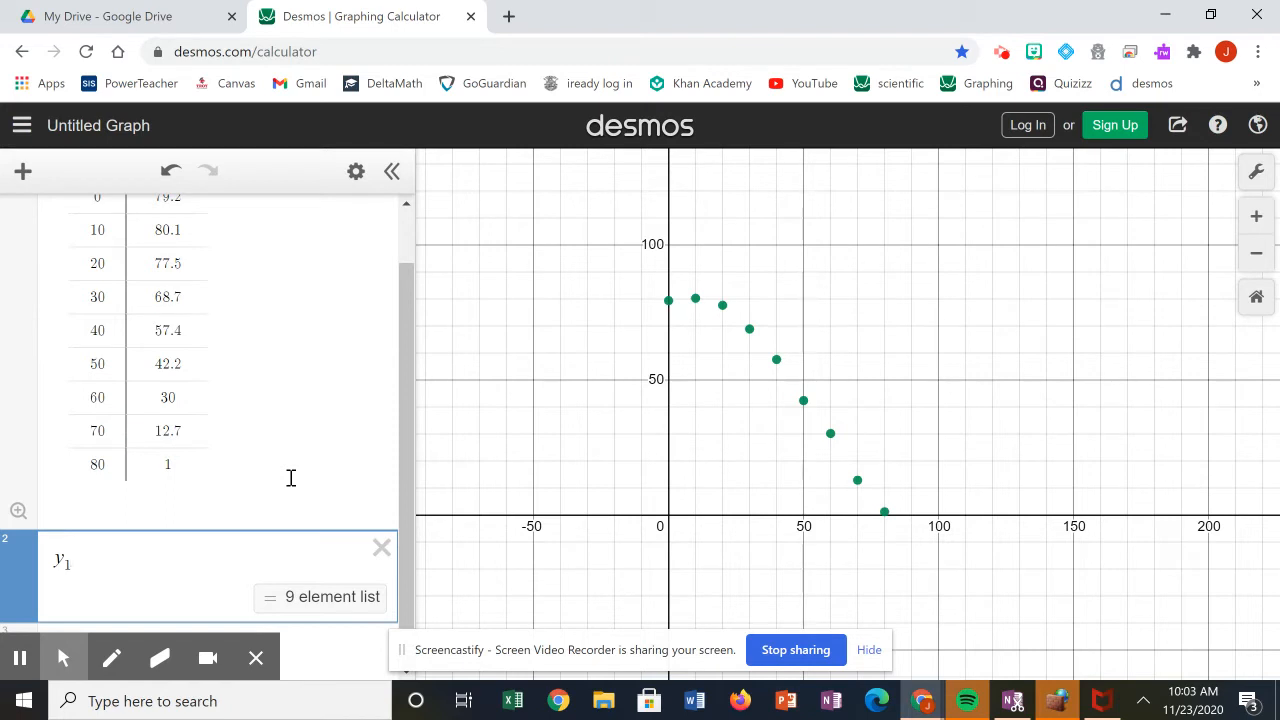
text(~)
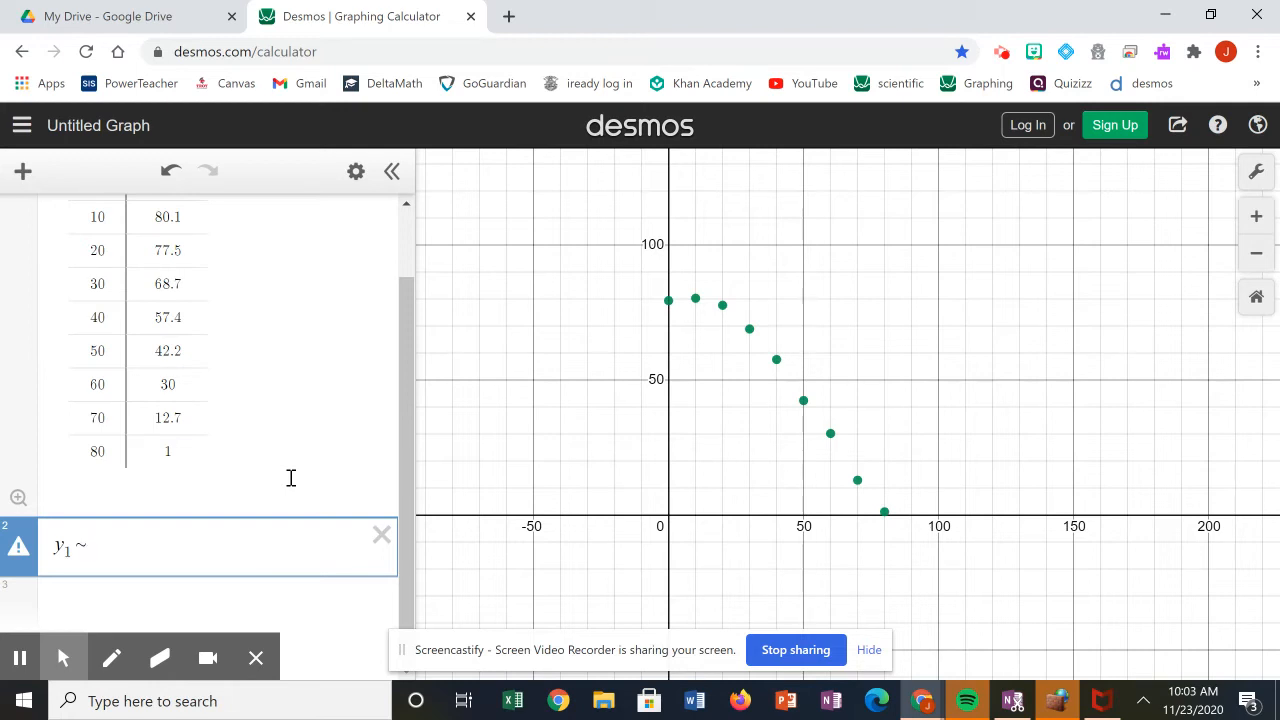
text(m)
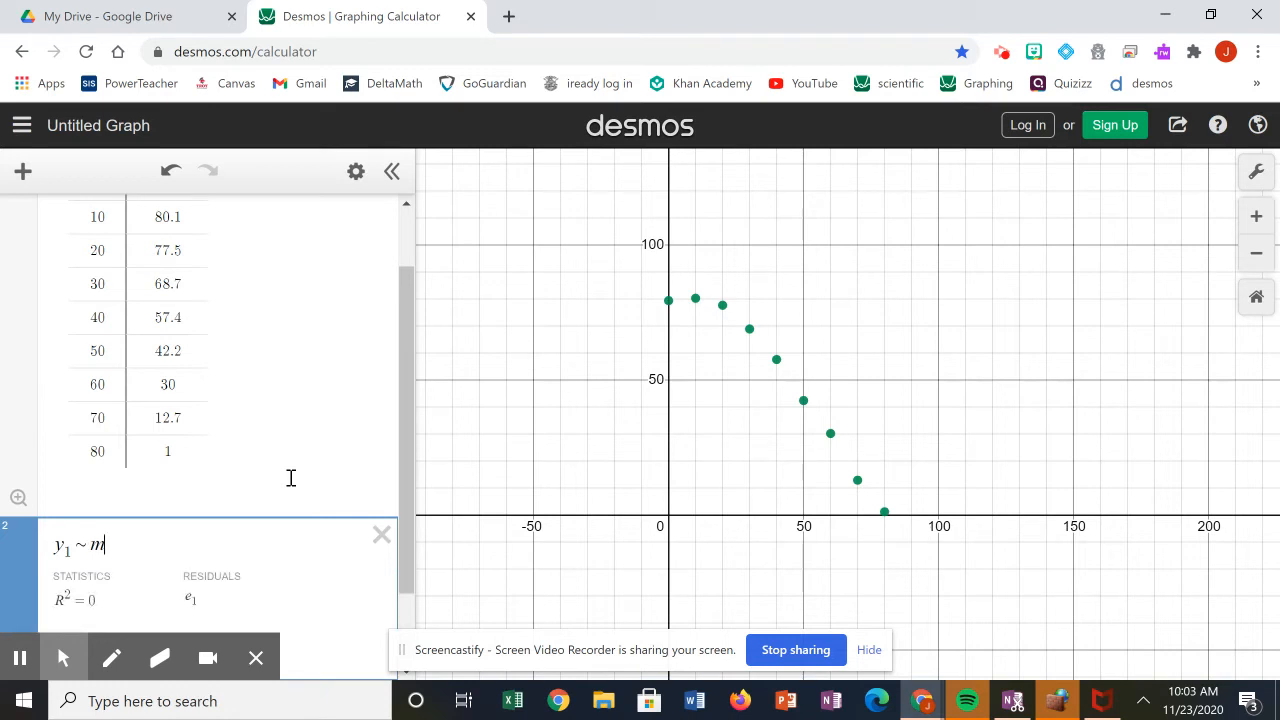
text(x1 )
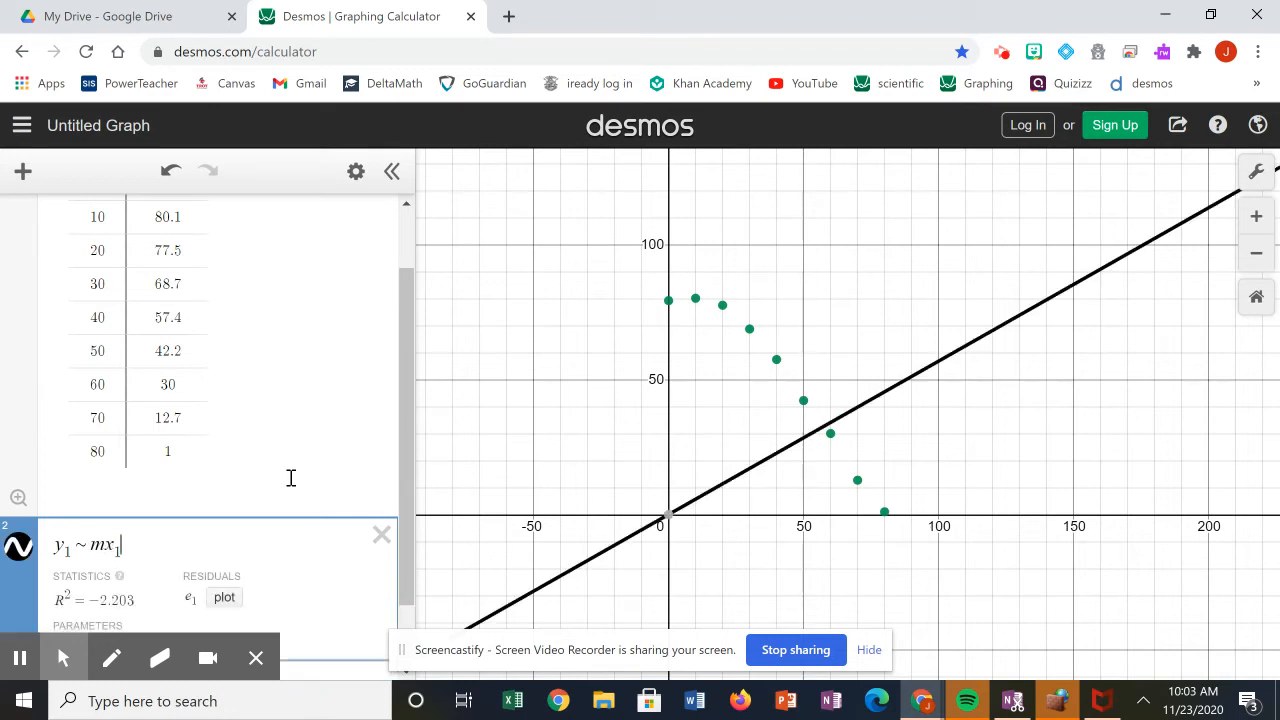
text(+ b)
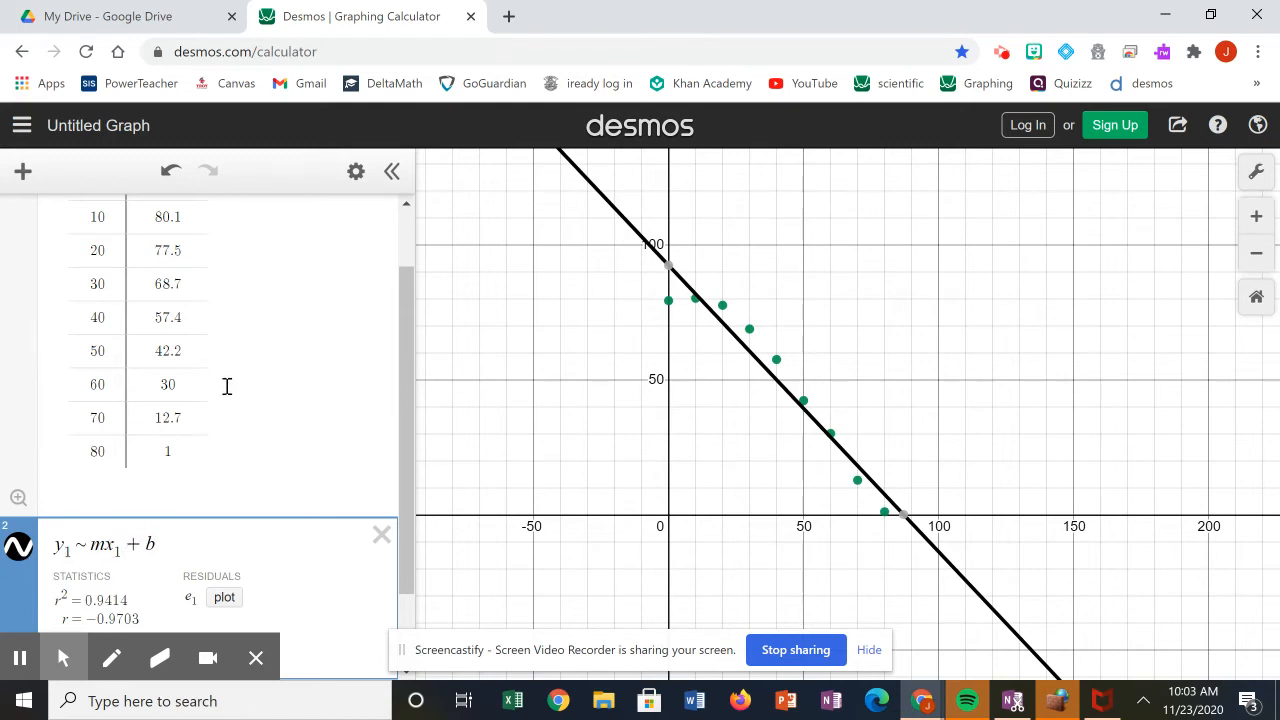
Review the data table and the regression's correlation and parameter values, with the pointer spotlight switched on
scroll(227, 386, up, 2)
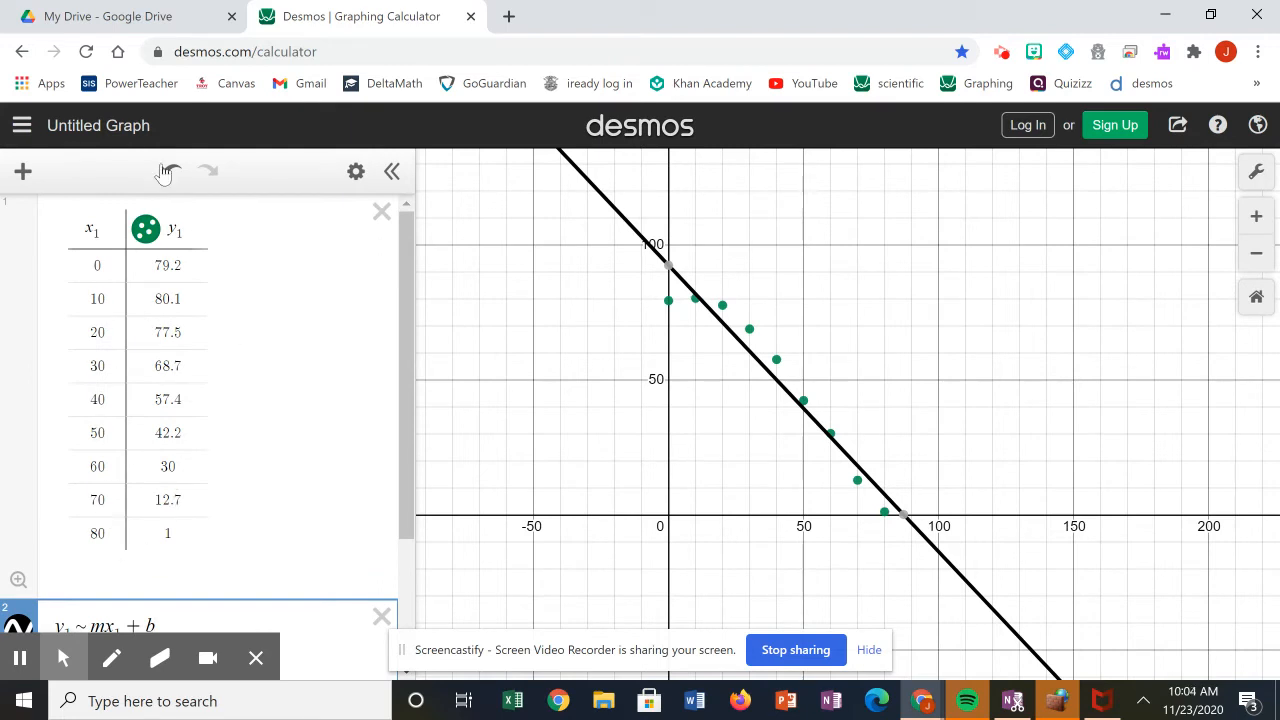
scroll(200, 506, down, 3)
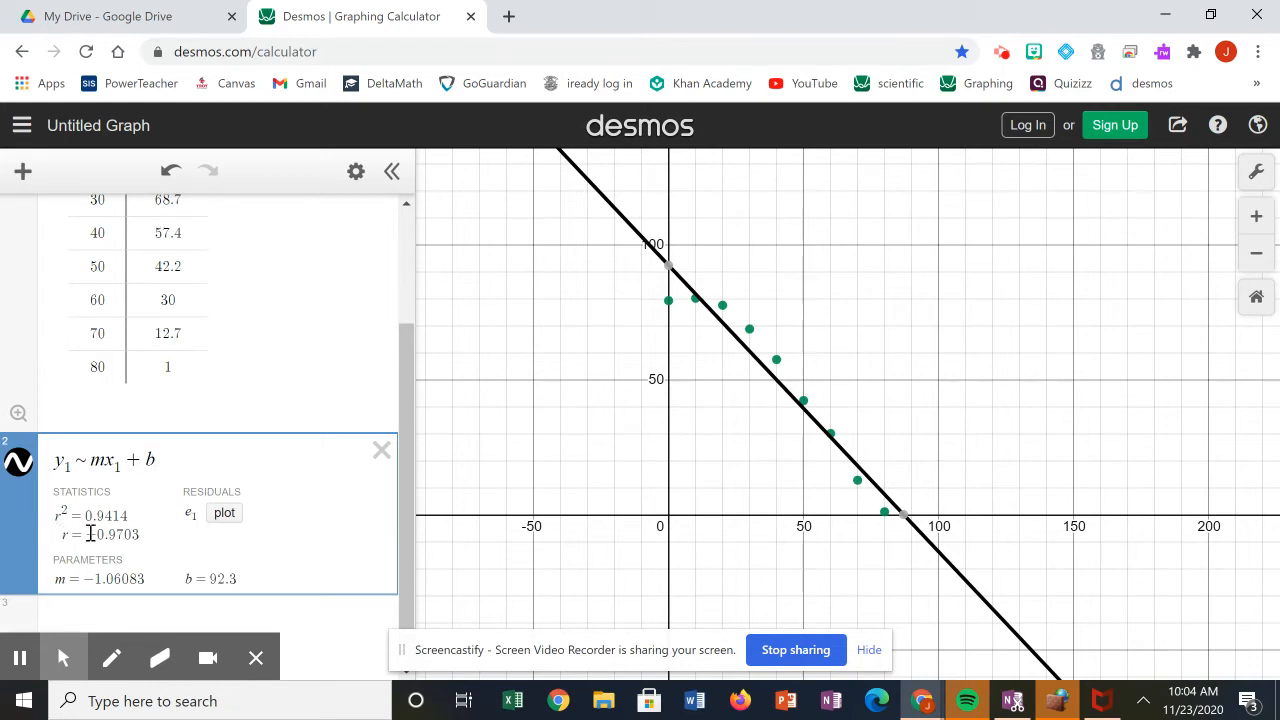
mouse_move(117, 665)
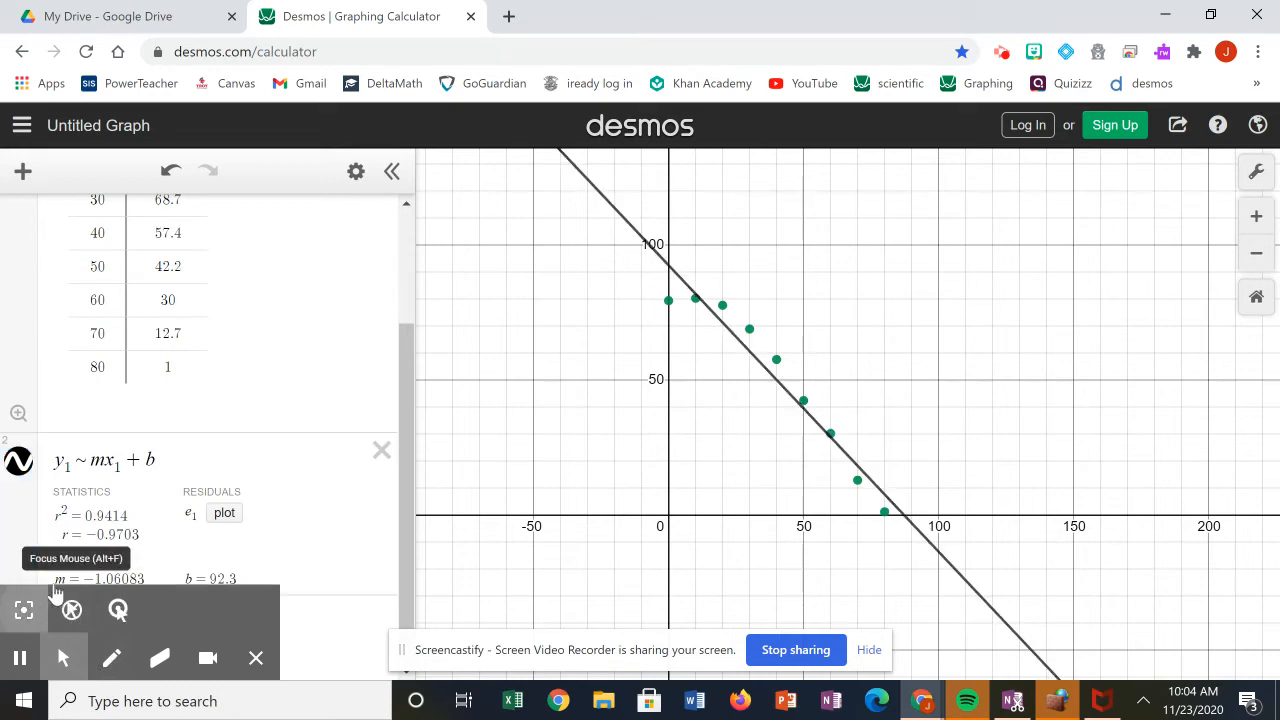
click(24, 609)
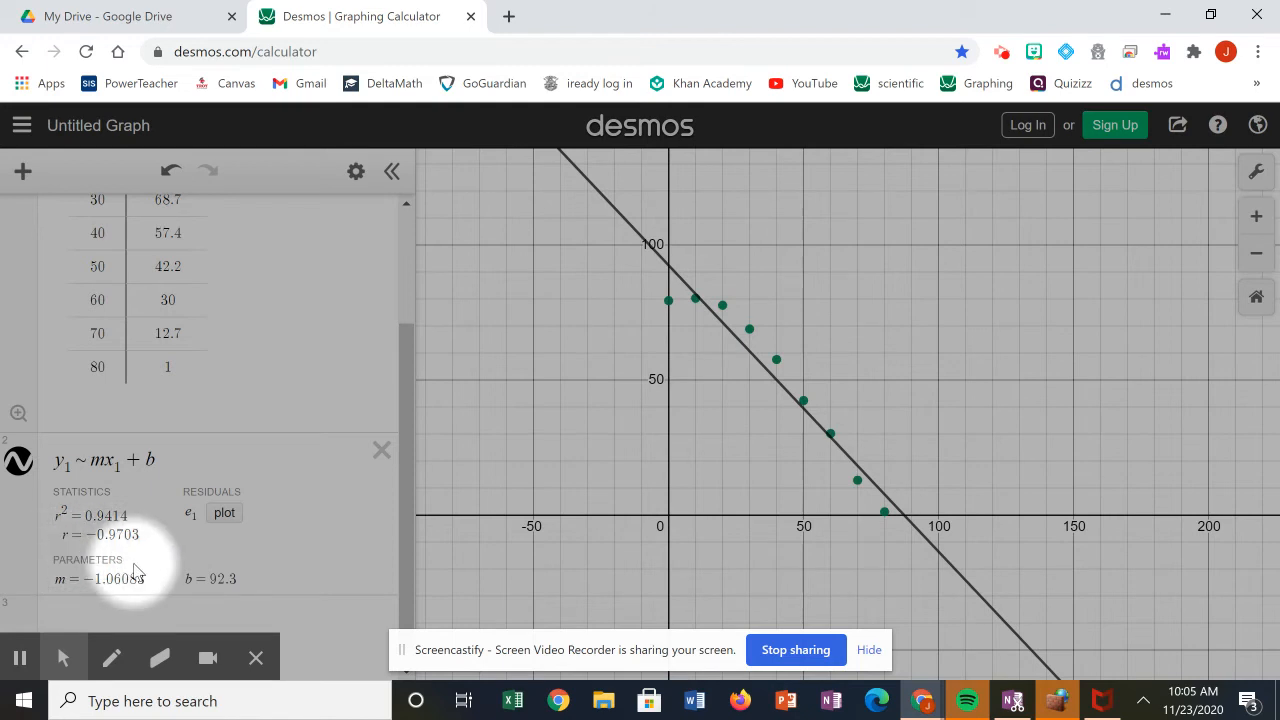
Switch to the worksheet PDF in Google Drive and handwrite "y =" in red on the answer line of problem 1a
click(165, 16)
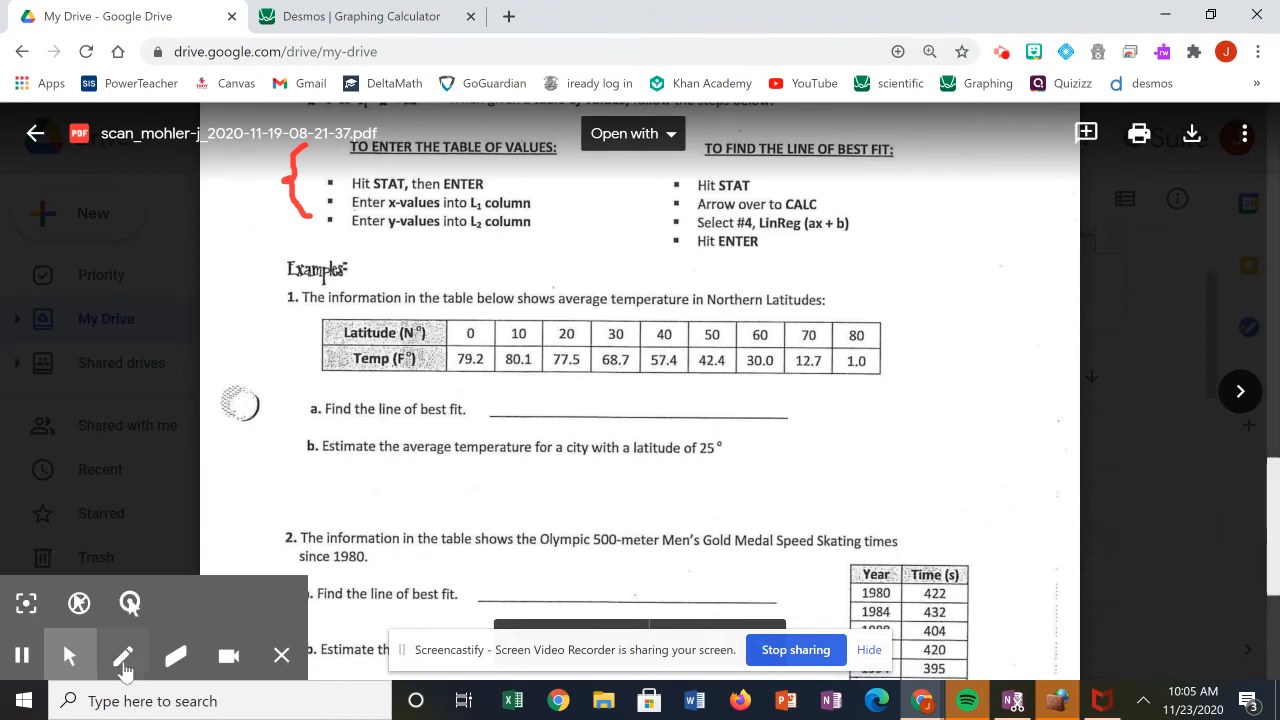
click(123, 655)
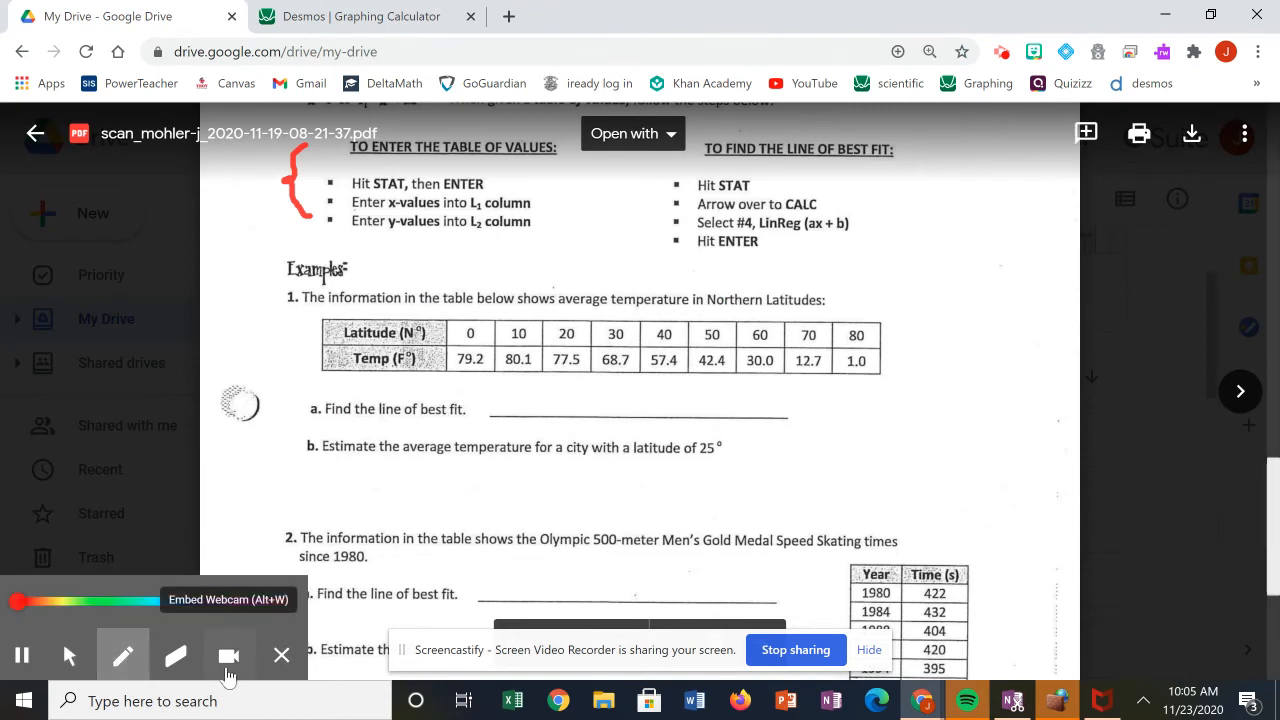
mouse_move(486, 378)
mouse_down()
mouse_move(503, 418)
mouse_move(495, 460)
mouse_up()
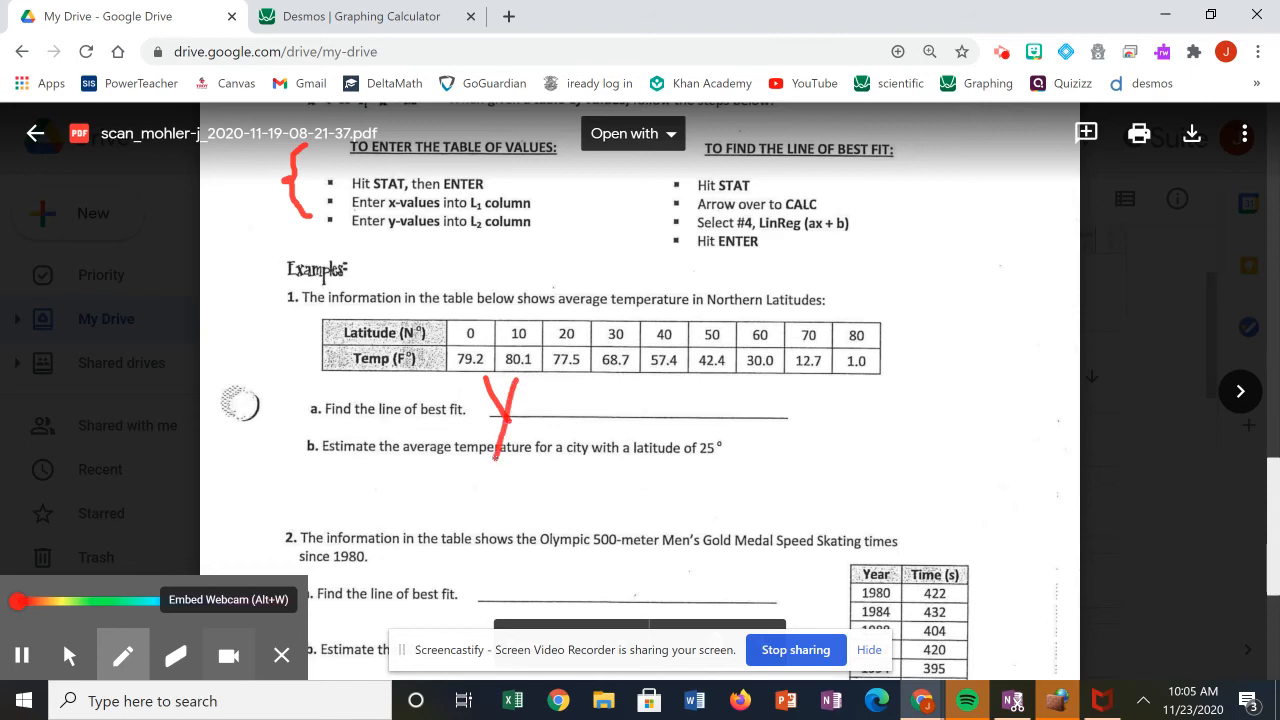
mouse_move(526, 388)
mouse_down()
mouse_move(560, 382)
mouse_move(560, 410)
mouse_up()
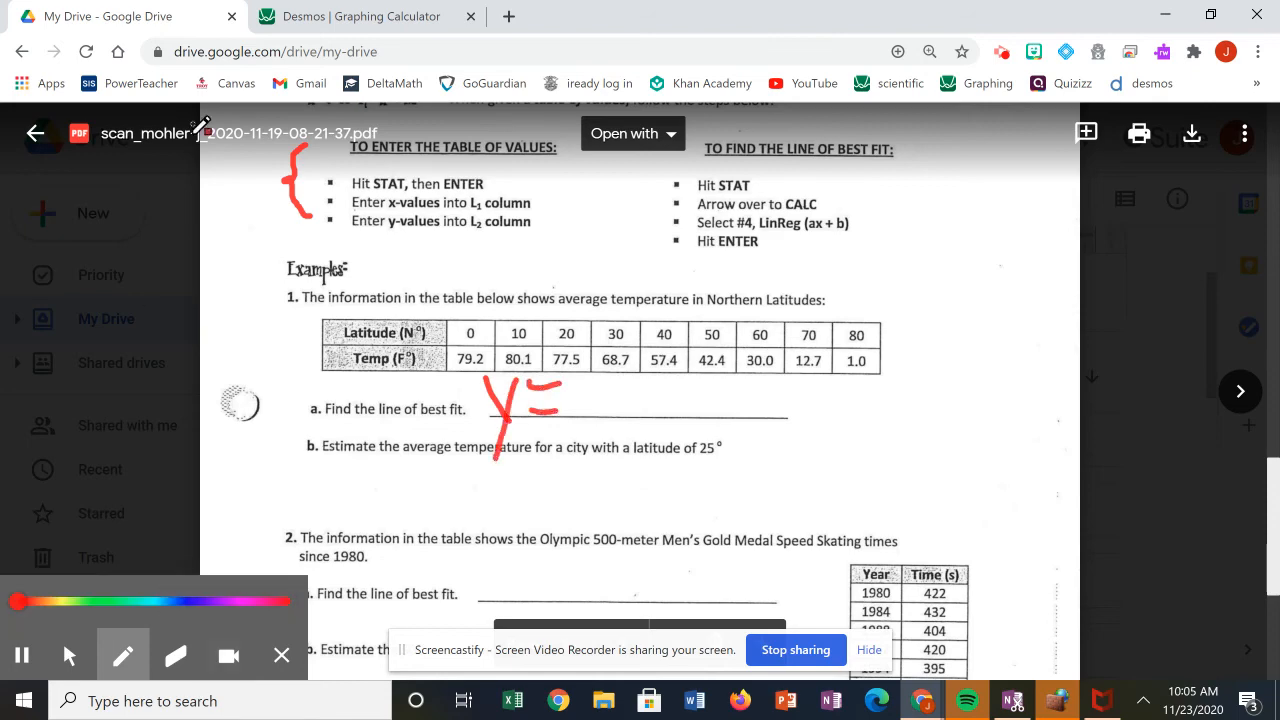
Check the slope in Desmos and continue the handwritten equation for problem 1a on the worksheet with "-1.06x +"
click(388, 16)
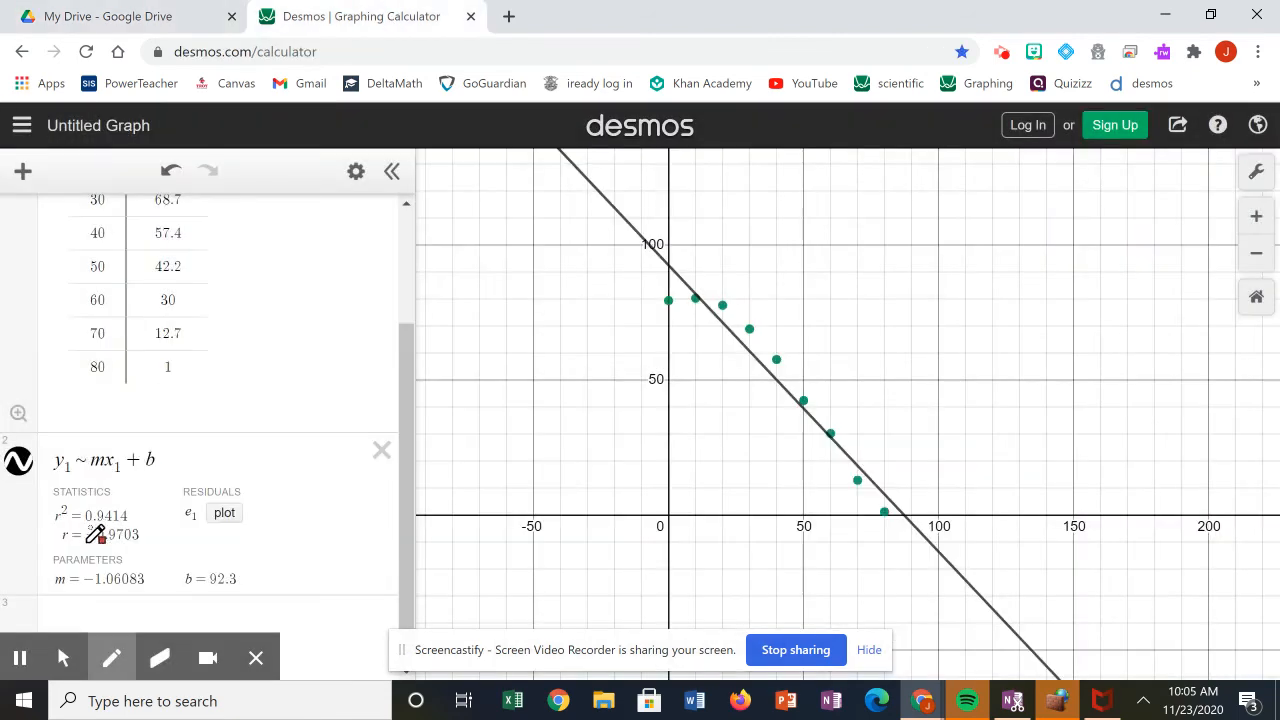
click(188, 15)
mouse_move(568, 400)
mouse_down()
mouse_move(656, 419)
mouse_move(658, 387)
mouse_move(740, 418)
mouse_up()
drag(742, 385, 706, 424)
drag(770, 383, 772, 407)
drag(748, 396, 786, 396)
Check the intercept in Desmos and complete the handwritten line of best fit on the worksheet with "92.3"
click(300, 14)
click(177, 14)
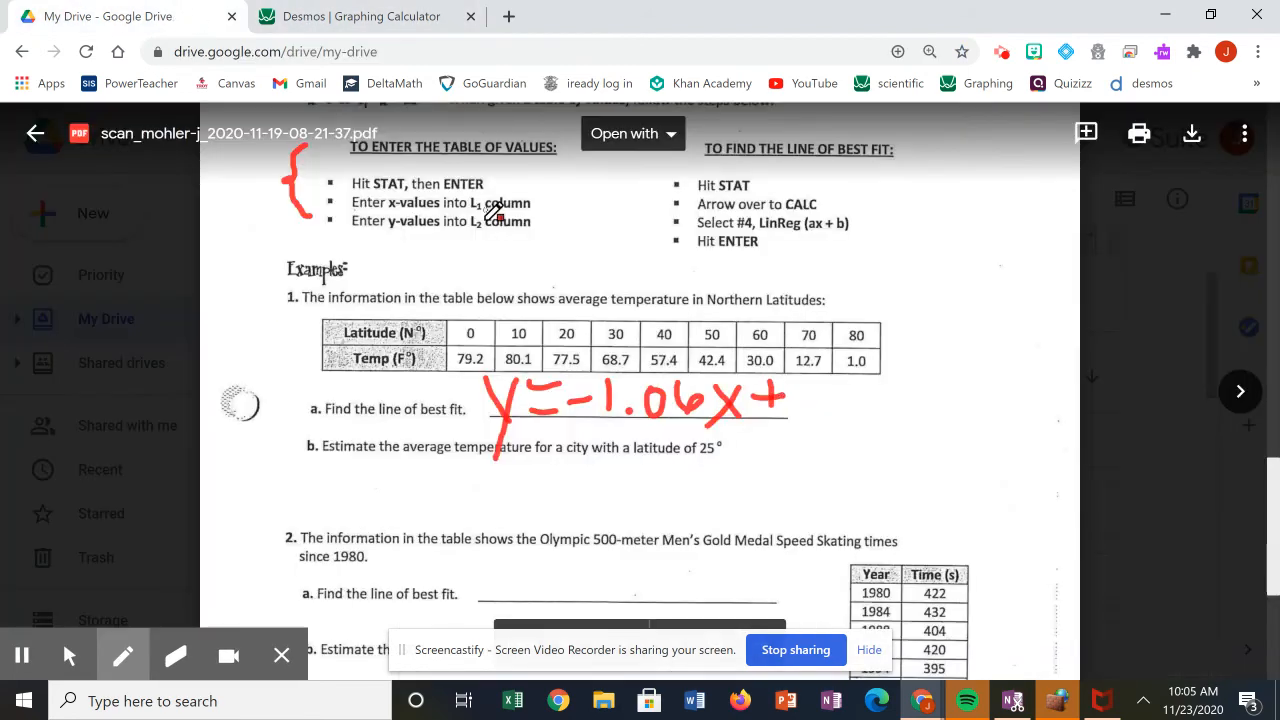
mouse_move(826, 385)
mouse_down()
mouse_move(806, 382)
mouse_move(818, 422)
mouse_up()
mouse_move(838, 392)
mouse_down()
mouse_move(856, 383)
mouse_move(860, 420)
mouse_move(898, 386)
mouse_move(920, 410)
mouse_move(900, 420)
mouse_up()
click(880, 419)
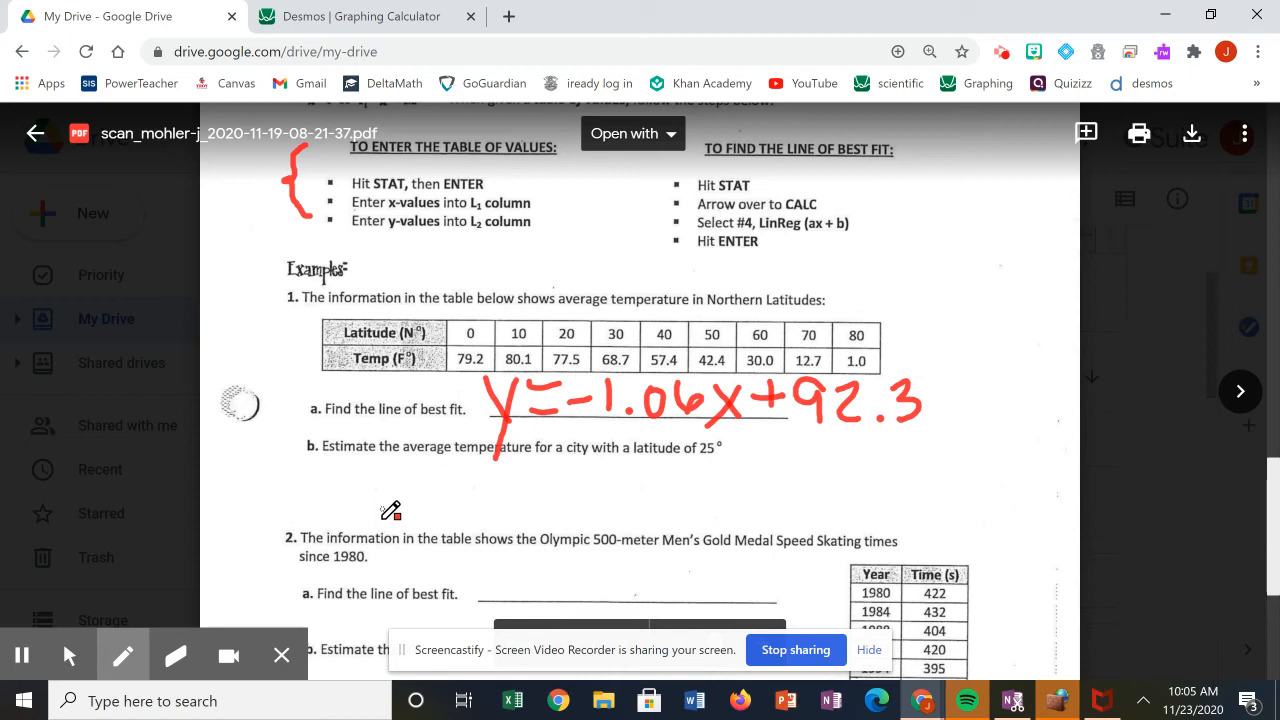
Handwrite the substitution y = -1.06(25) + 92.3 below the question of problem 1b
drag(503, 460, 522, 486)
drag(533, 463, 515, 511)
mouse_move(543, 476)
mouse_down()
mouse_move(659, 490)
mouse_move(676, 468)
mouse_move(692, 500)
mouse_move(712, 480)
mouse_up()
click(647, 489)
drag(740, 458, 740, 503)
mouse_move(750, 470)
mouse_down()
mouse_move(772, 490)
mouse_move(752, 496)
mouse_up()
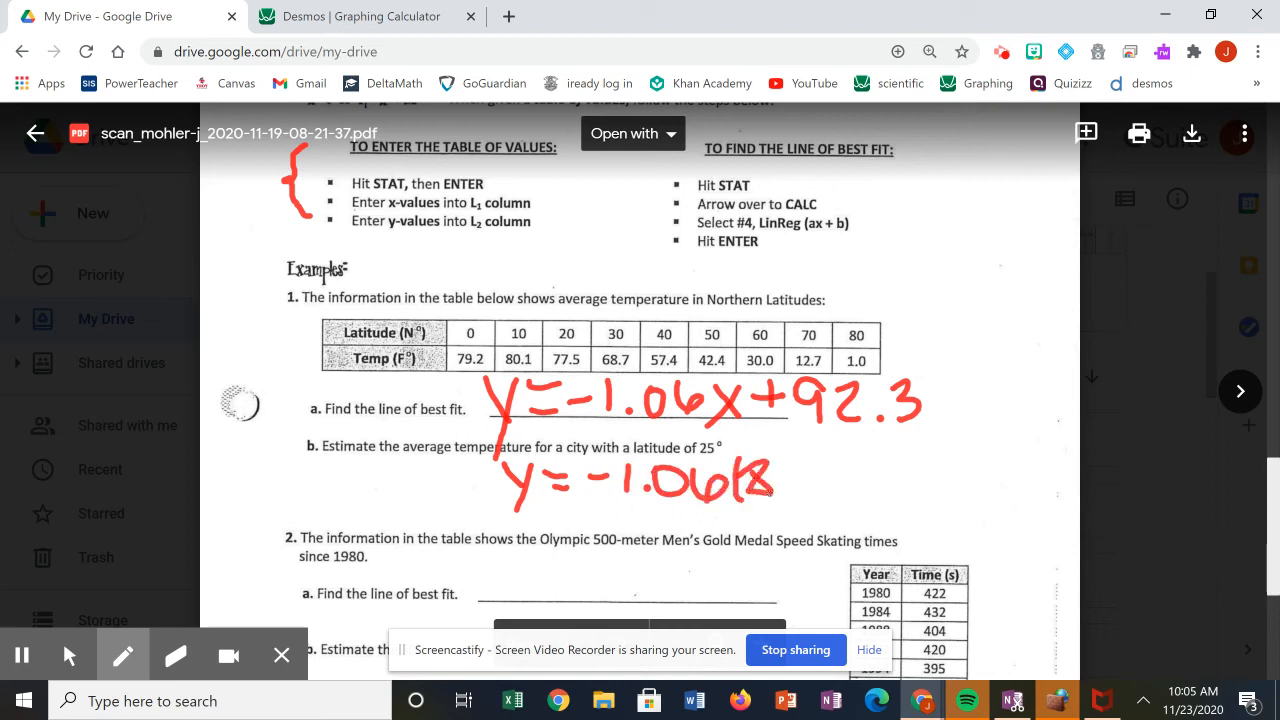
mouse_move(802, 460)
mouse_down()
mouse_move(778, 462)
mouse_move(782, 500)
mouse_move(848, 494)
mouse_up()
mouse_move(838, 480)
mouse_down()
mouse_move(898, 472)
mouse_move(892, 507)
mouse_move(978, 478)
mouse_move(966, 502)
mouse_up()
click(946, 496)
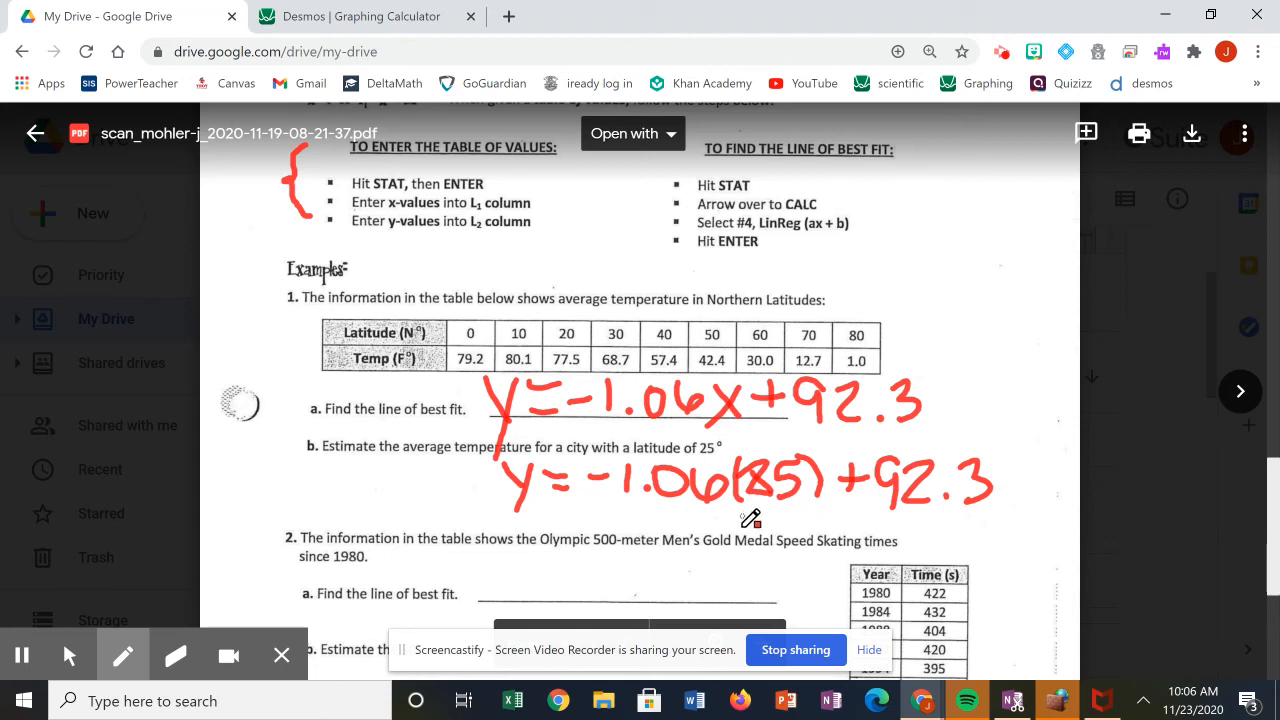
Handwrite the answer 65.8 beside the problem 1b substitution and circle it with the pen
mouse_move(290, 472)
mouse_down()
mouse_move(320, 512)
mouse_move(292, 500)
mouse_up()
mouse_move(355, 476)
mouse_down()
mouse_move(367, 473)
mouse_move(348, 518)
mouse_up()
click(387, 514)
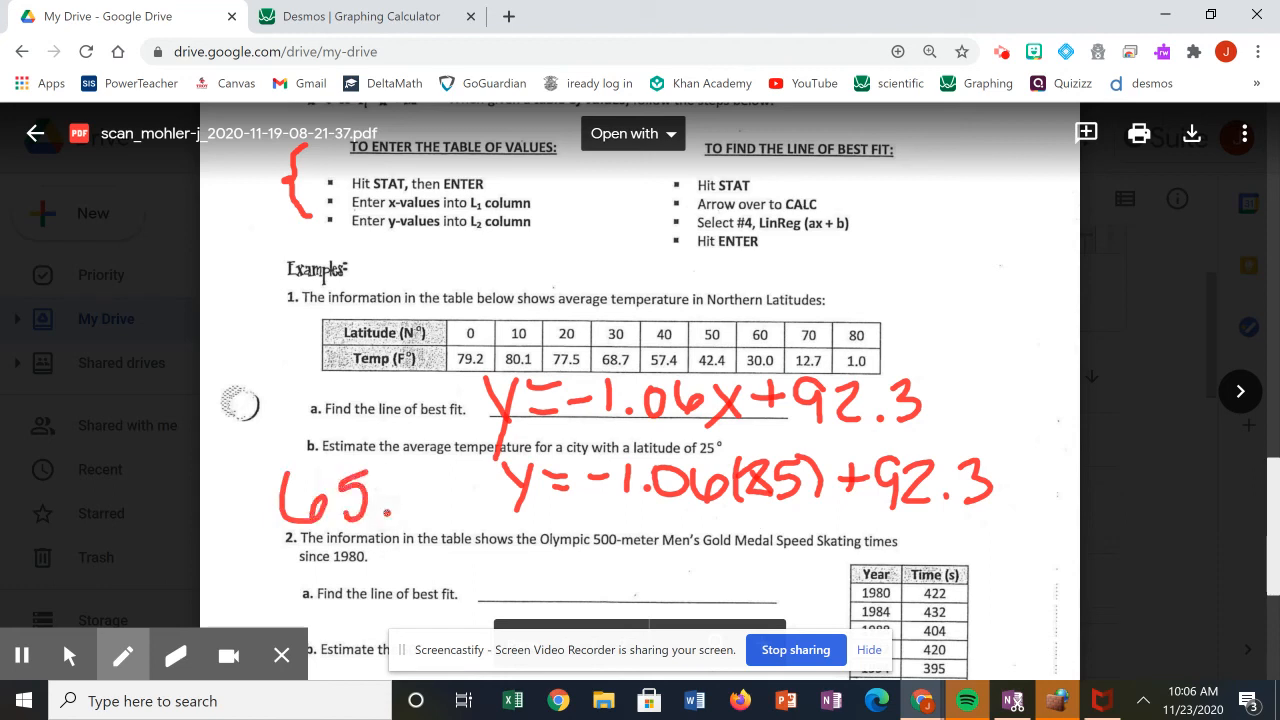
mouse_move(428, 474)
mouse_down()
mouse_move(400, 492)
mouse_move(464, 464)
mouse_move(250, 515)
mouse_move(470, 500)
mouse_move(390, 466)
mouse_up()
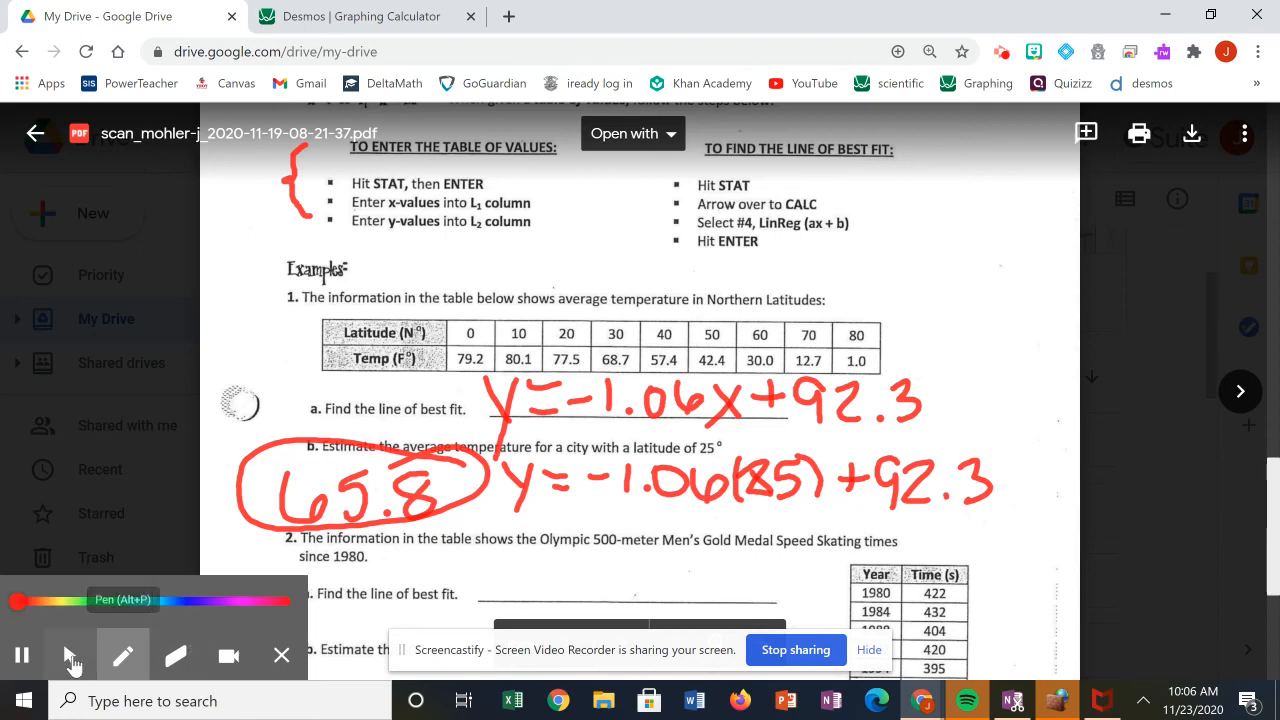
click(69, 655)
Bring problems 2 and 3 into view and erase the red handwriting that overlaps the area above problem 2
scroll(561, 558, down, 3)
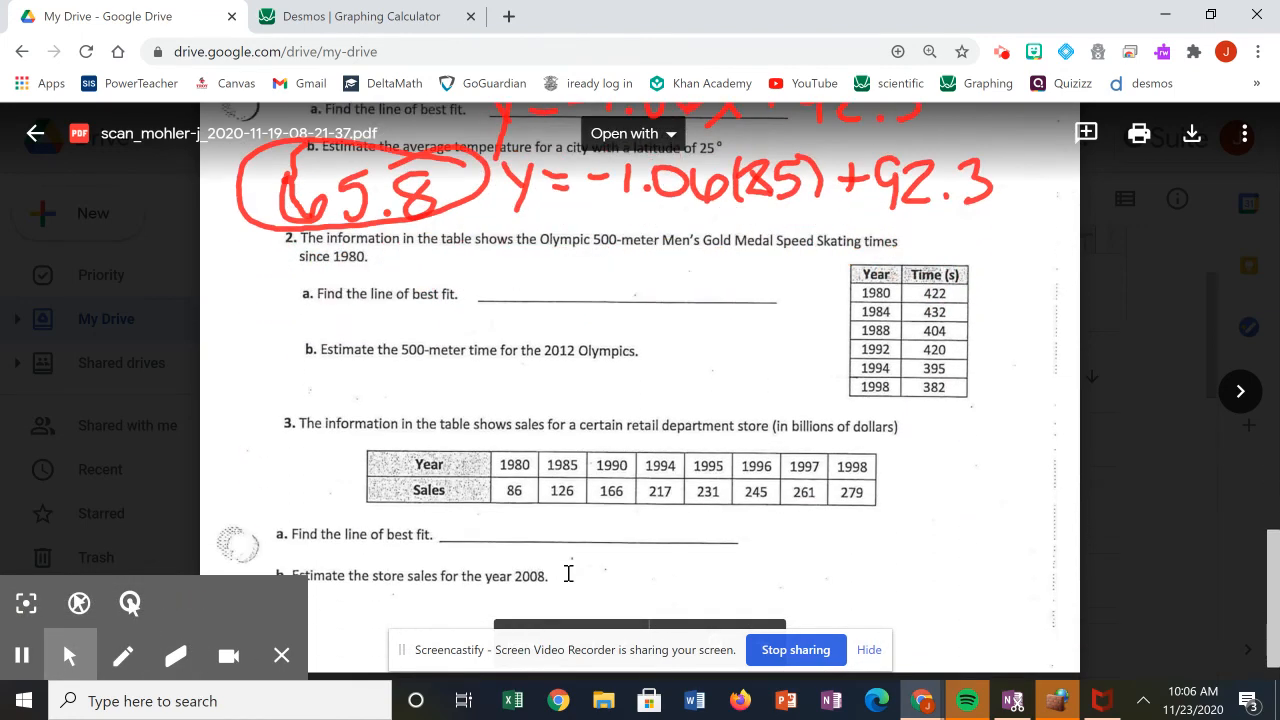
scroll(567, 573, down, 1)
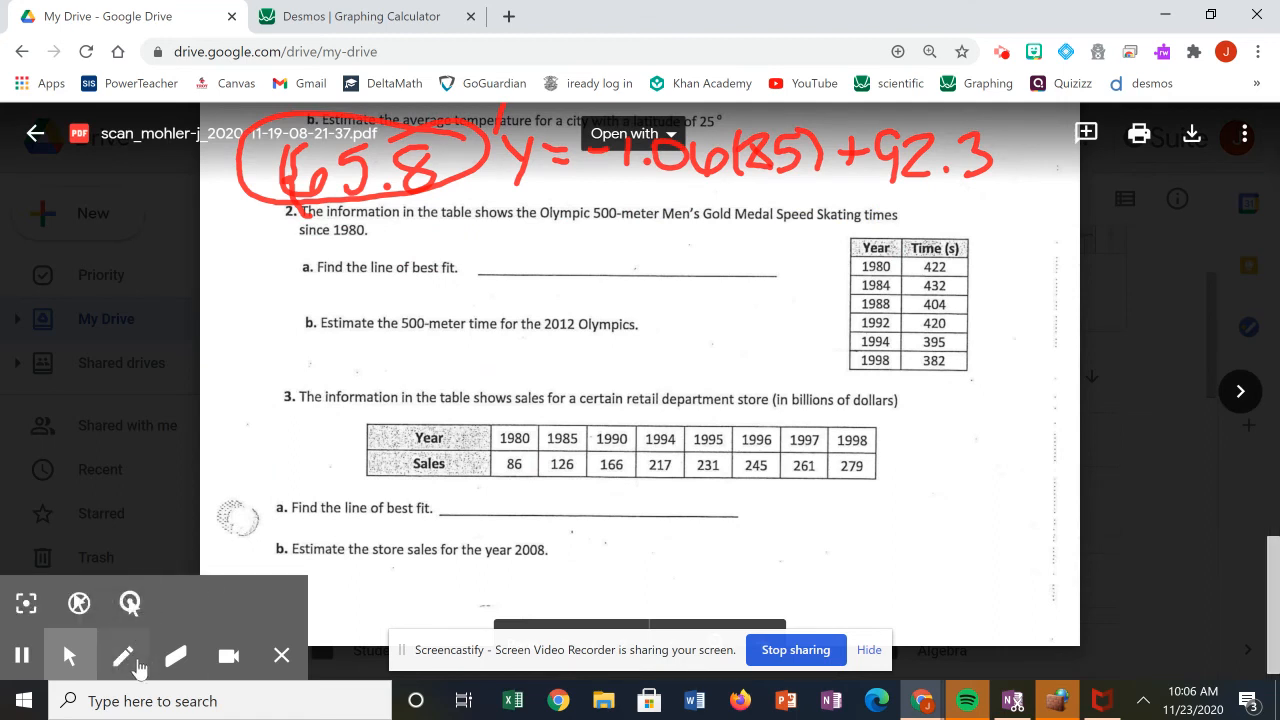
click(176, 655)
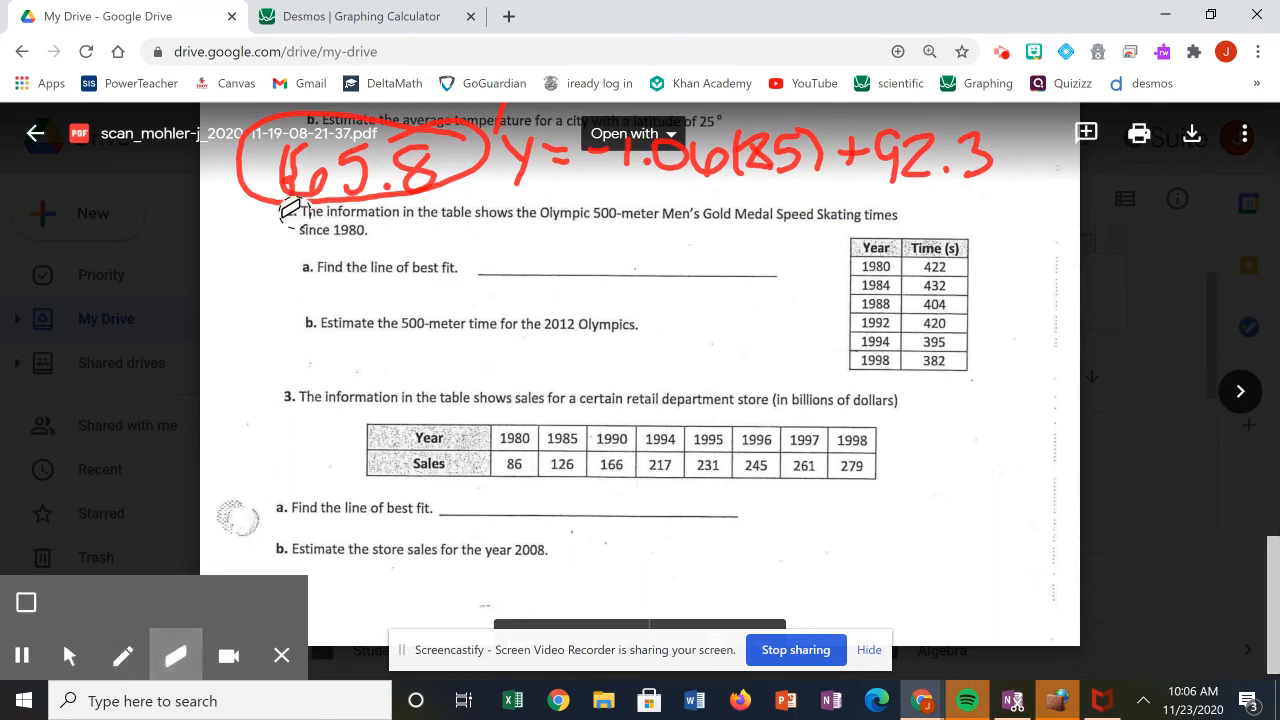
drag(300, 203, 432, 188)
mouse_move(255, 215)
mouse_down()
mouse_move(320, 160)
mouse_move(440, 150)
mouse_move(273, 176)
mouse_up()
drag(500, 172, 995, 168)
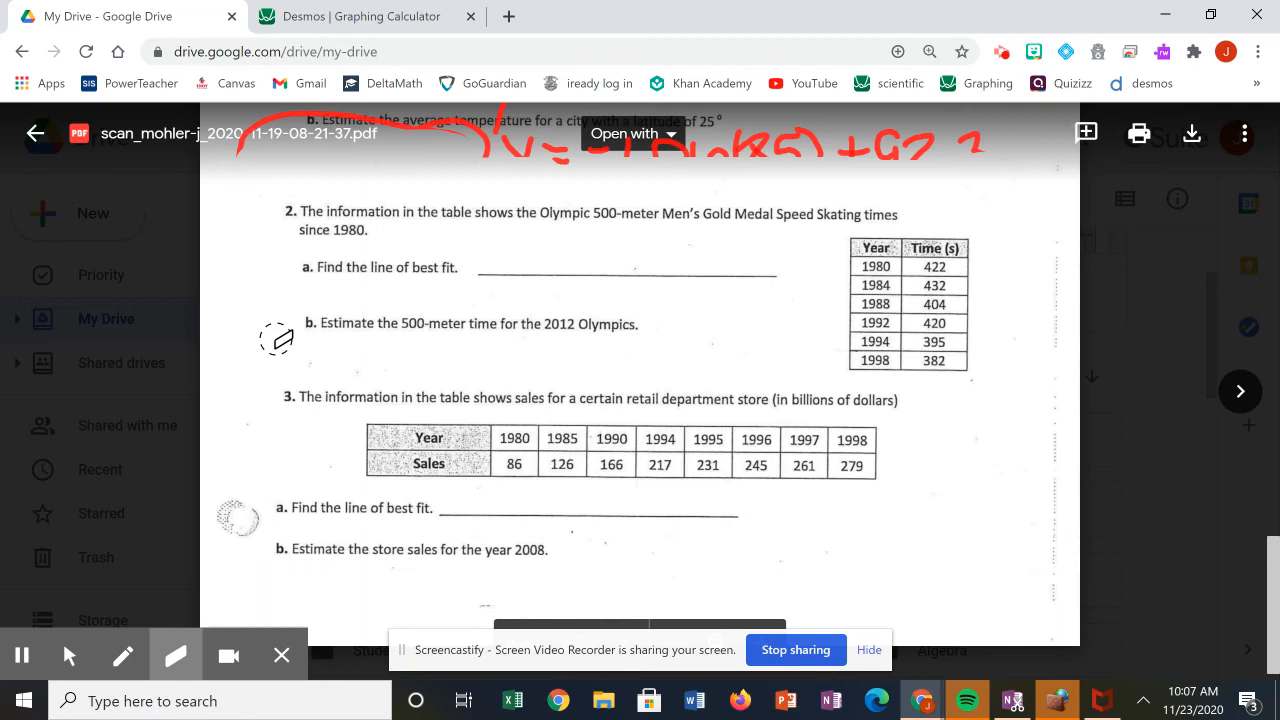
click(70, 655)
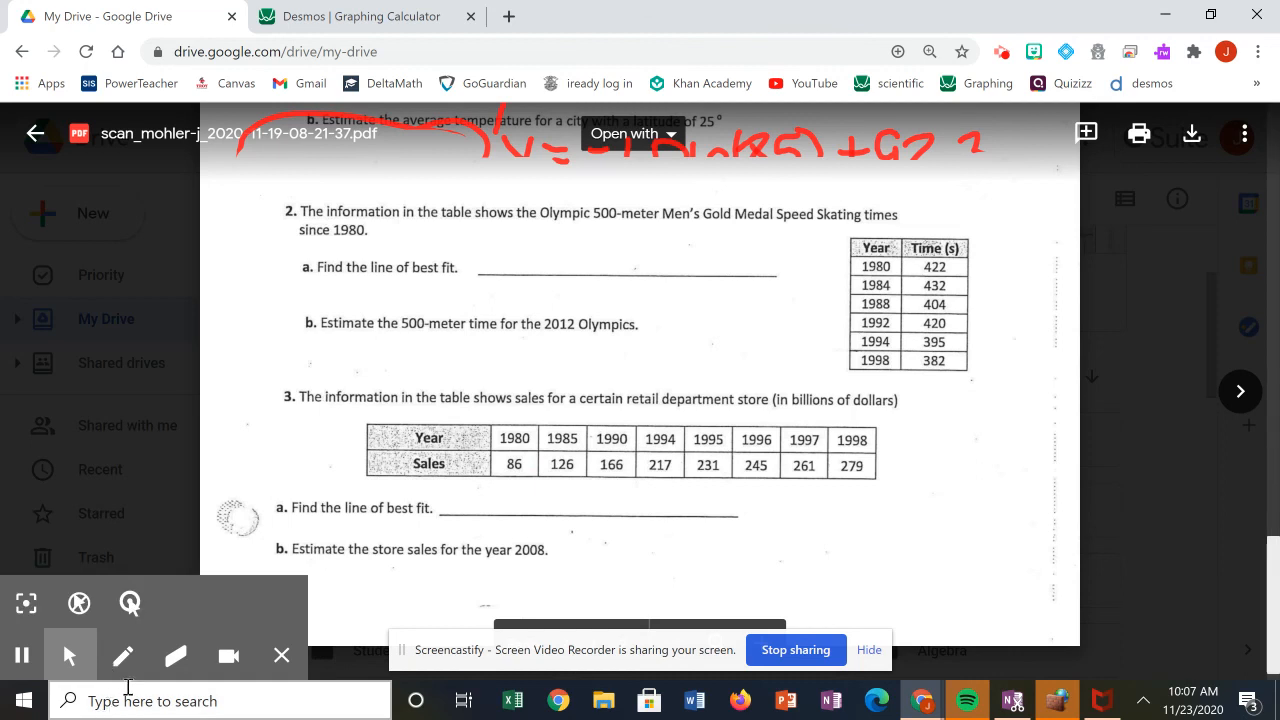
Draw a red brace beside problem 2, spanning parts a and b, and handwrite "r =" beneath it
click(123, 655)
click(285, 181)
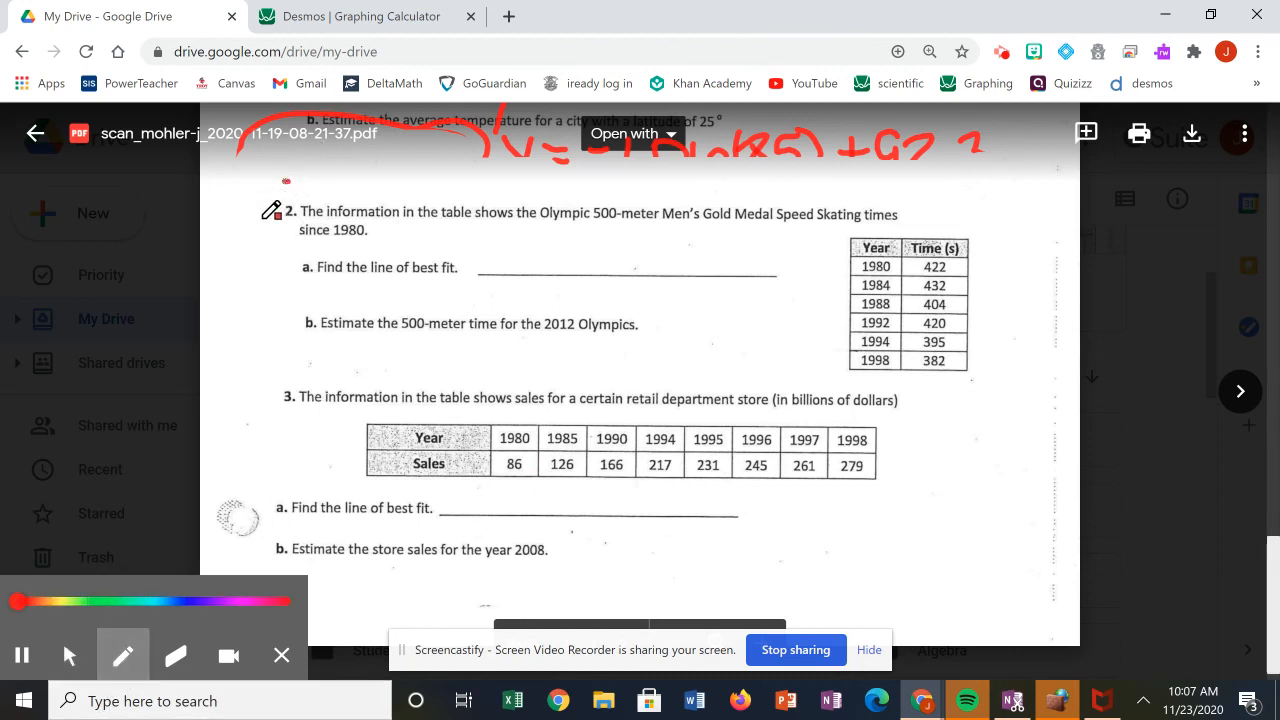
mouse_move(288, 182)
mouse_down()
mouse_move(261, 276)
mouse_move(306, 328)
mouse_up()
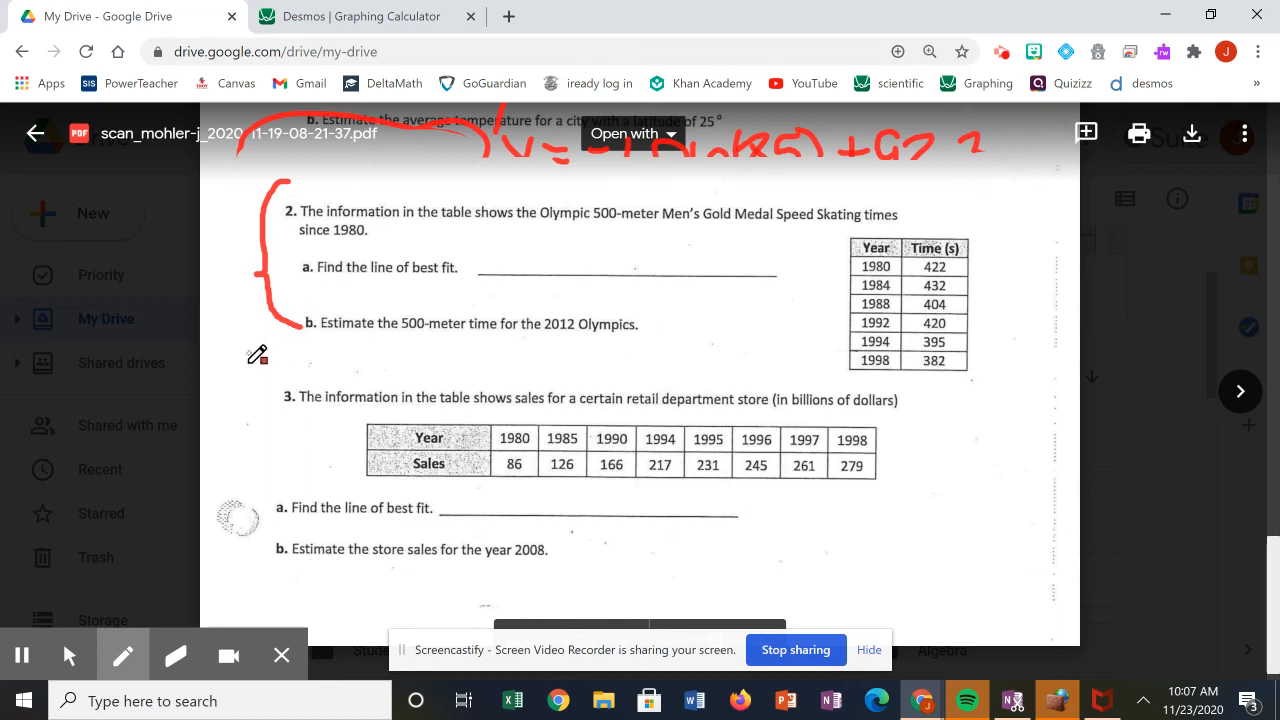
mouse_move(248, 352)
mouse_down()
mouse_move(248, 366)
mouse_move(275, 350)
mouse_move(300, 370)
mouse_up()
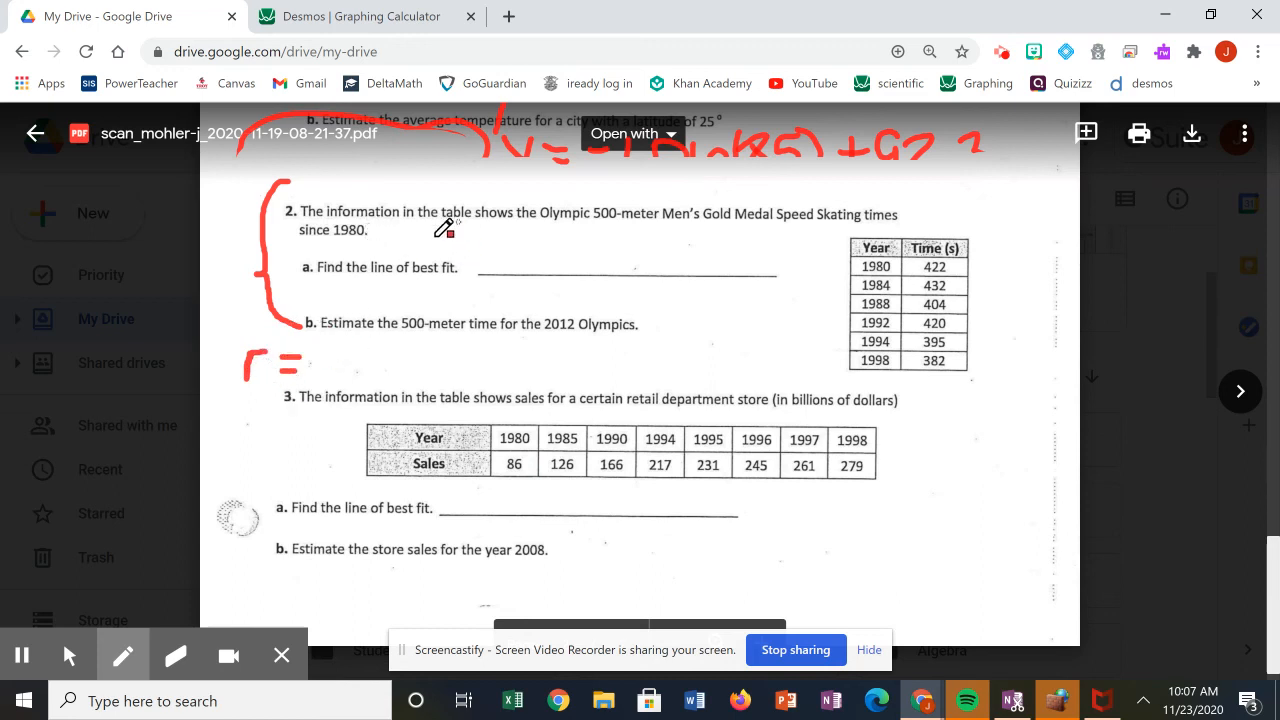